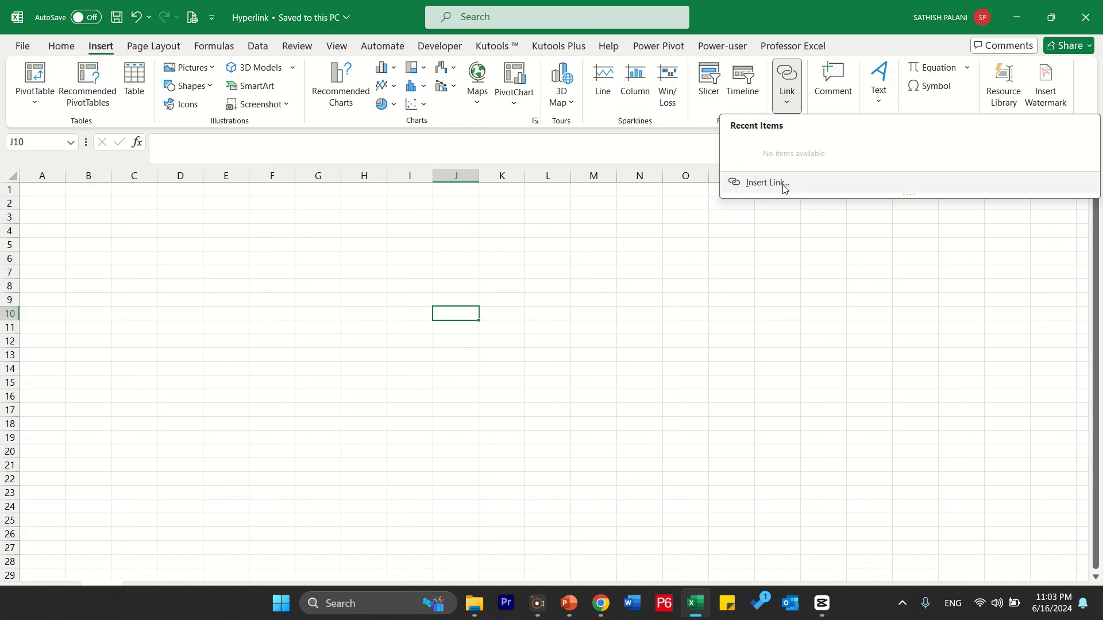
# - Insert a hyperlink in cell J10 to the PDF "300+ TOP Educational Psychology MCQs and Answers Quiz Test 2023" in the desktop's New folder\HyperLink
pyautogui.click(784, 184)
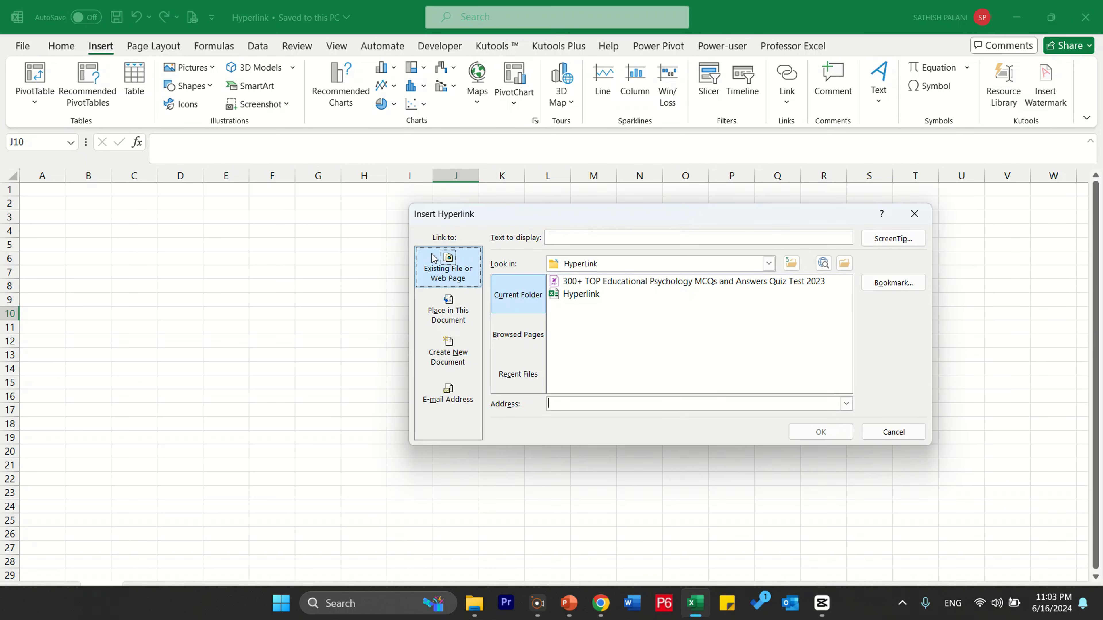
pyautogui.click(769, 264)
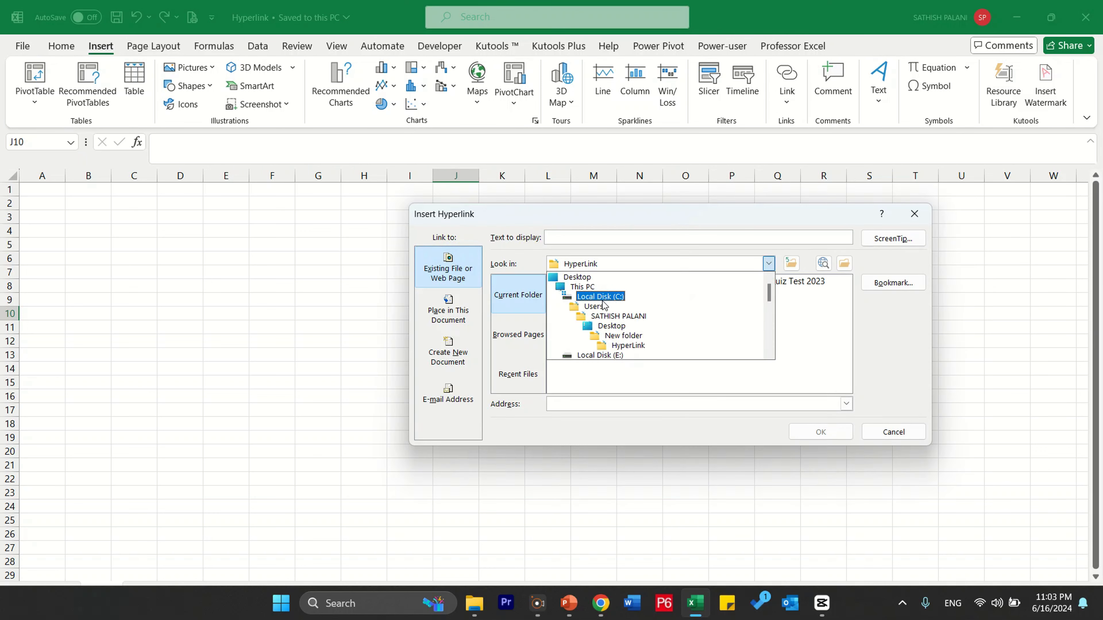
pyautogui.click(578, 277)
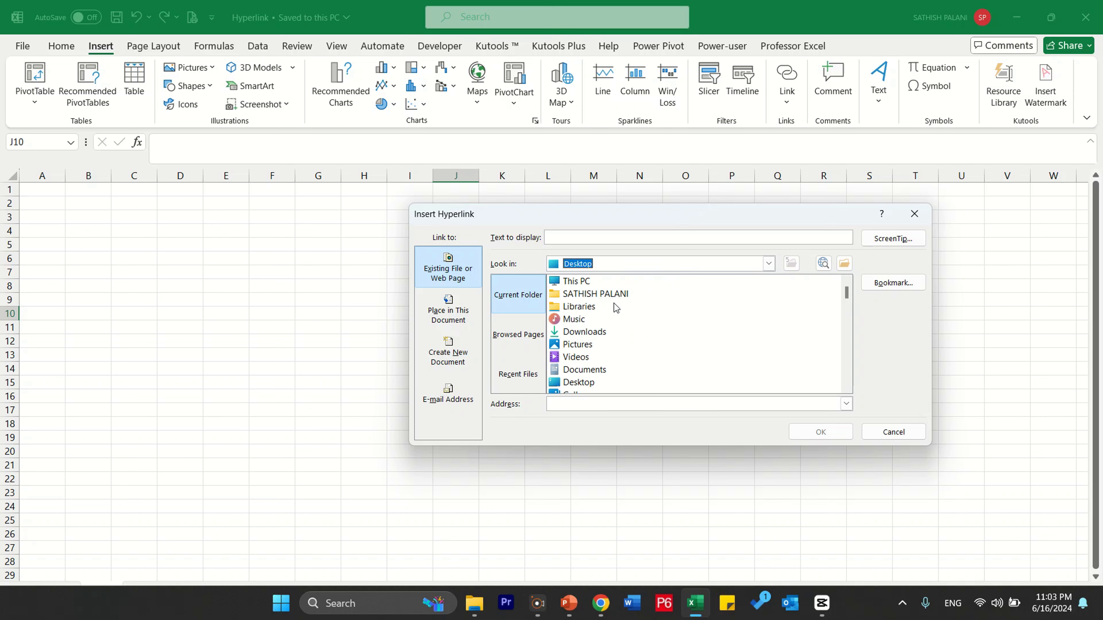
pyautogui.moveTo(850, 295); pyautogui.dragTo(850, 302)
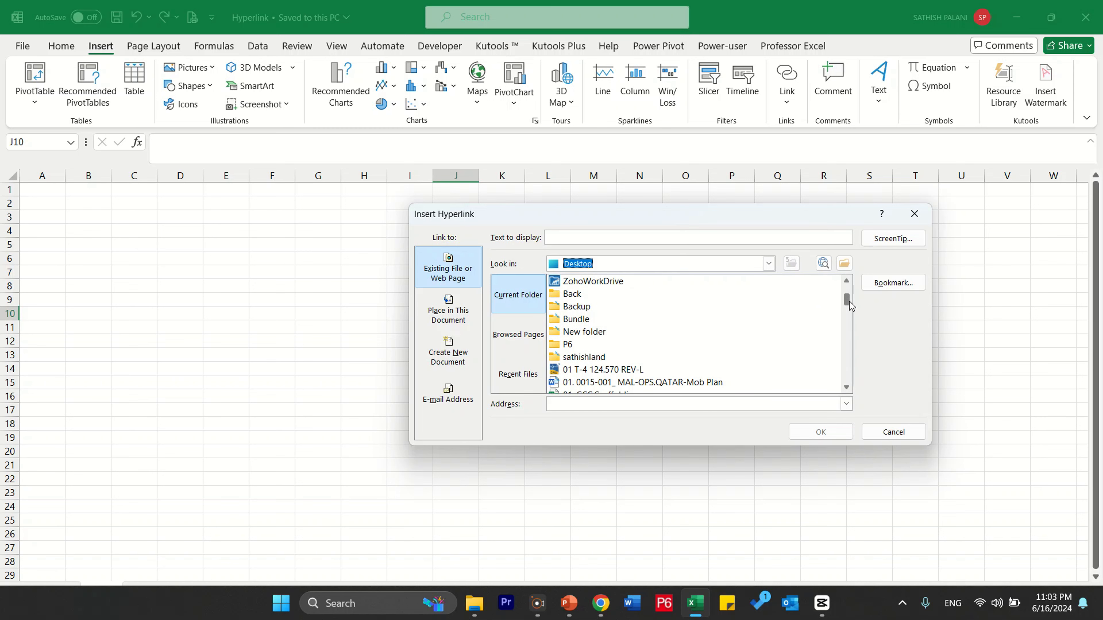
pyautogui.click(587, 332)
pyautogui.doubleClick(587, 333)
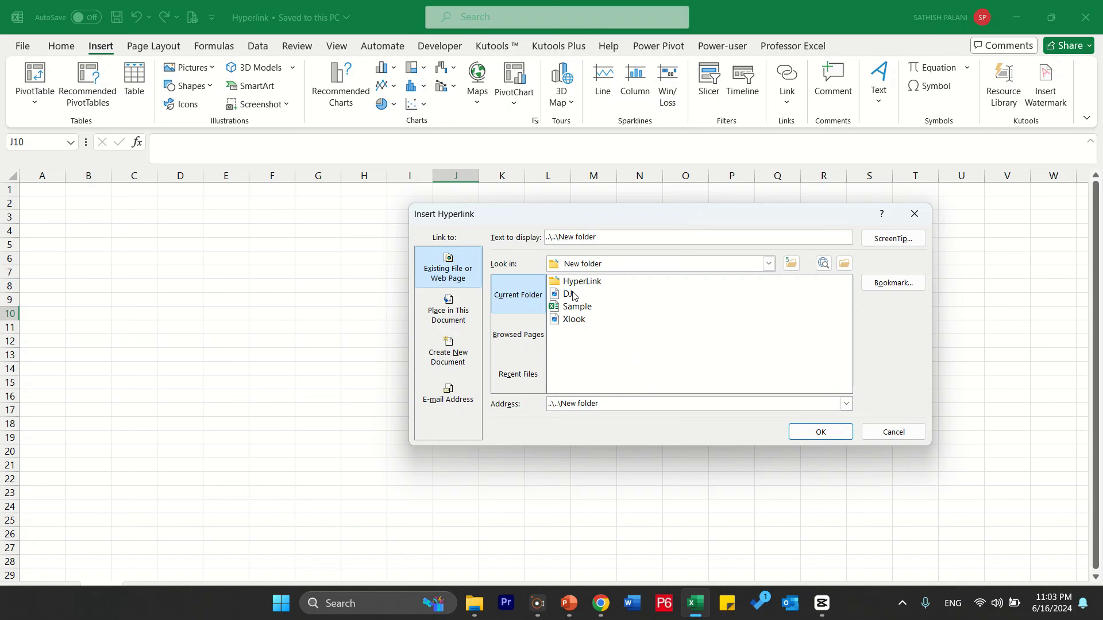
pyautogui.doubleClick(577, 283)
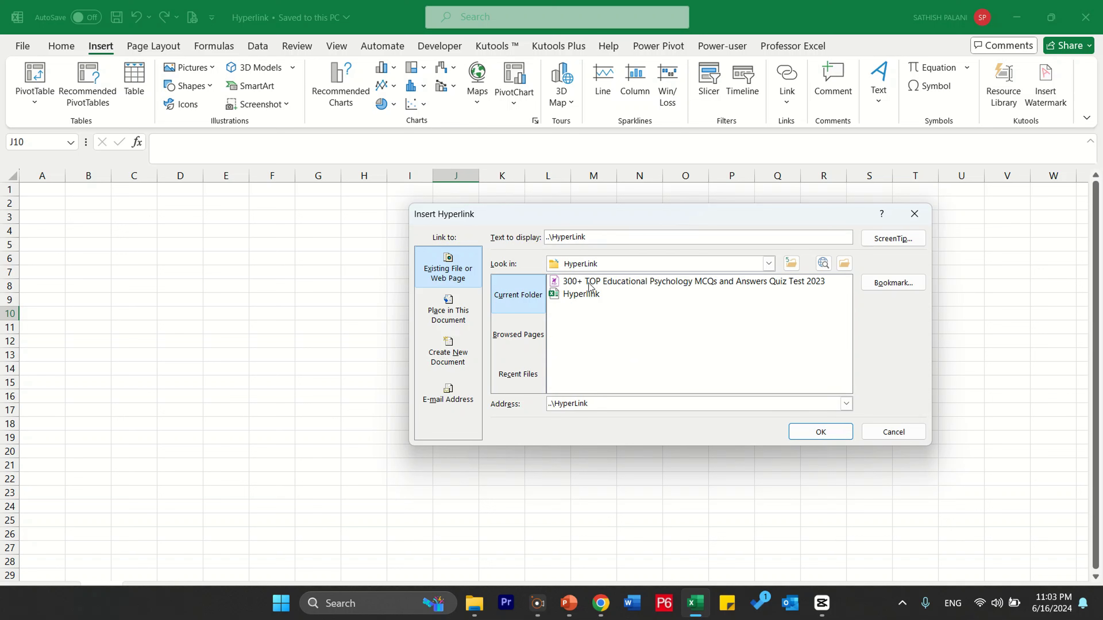
pyautogui.click(589, 282)
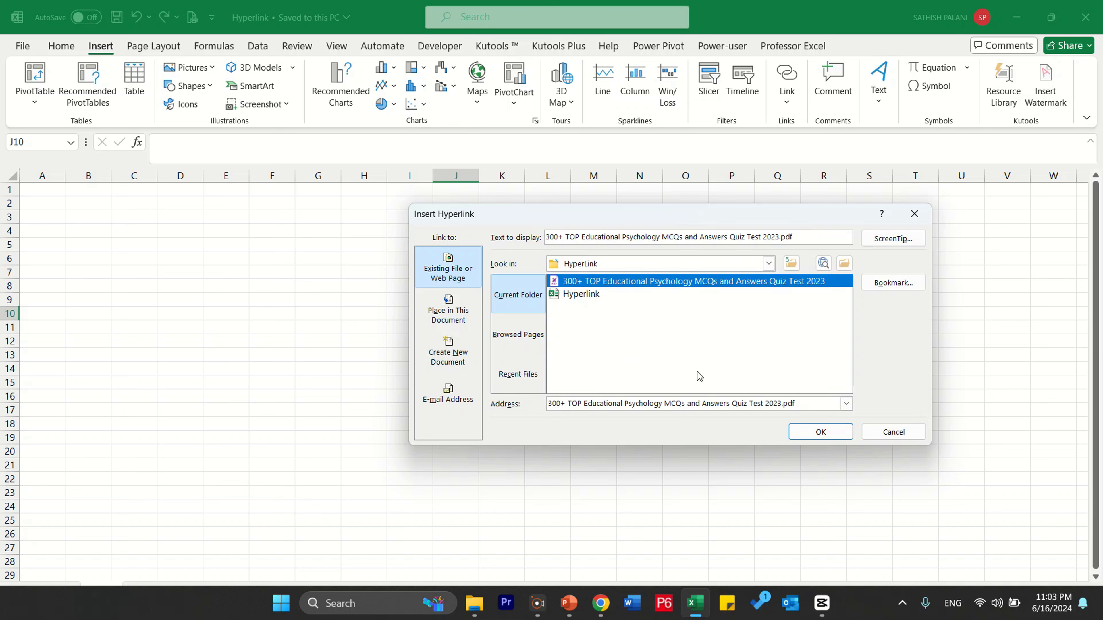
pyautogui.click(811, 434)
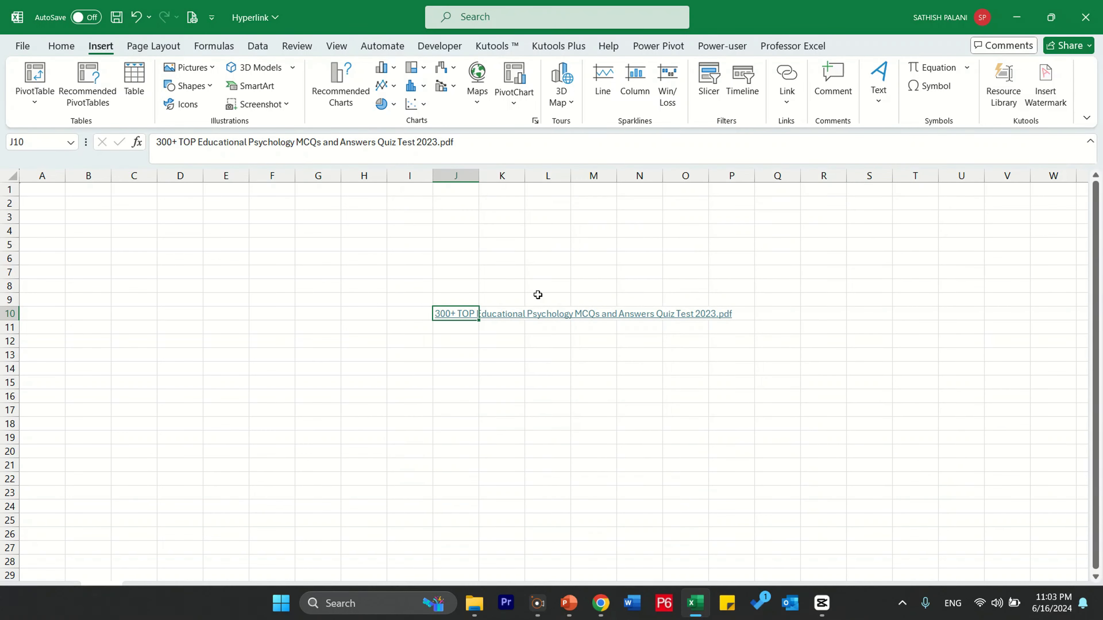
# - Test the link in J10 by opening its PDF, close the document and clear cells I8:K14
pyautogui.click(458, 313)
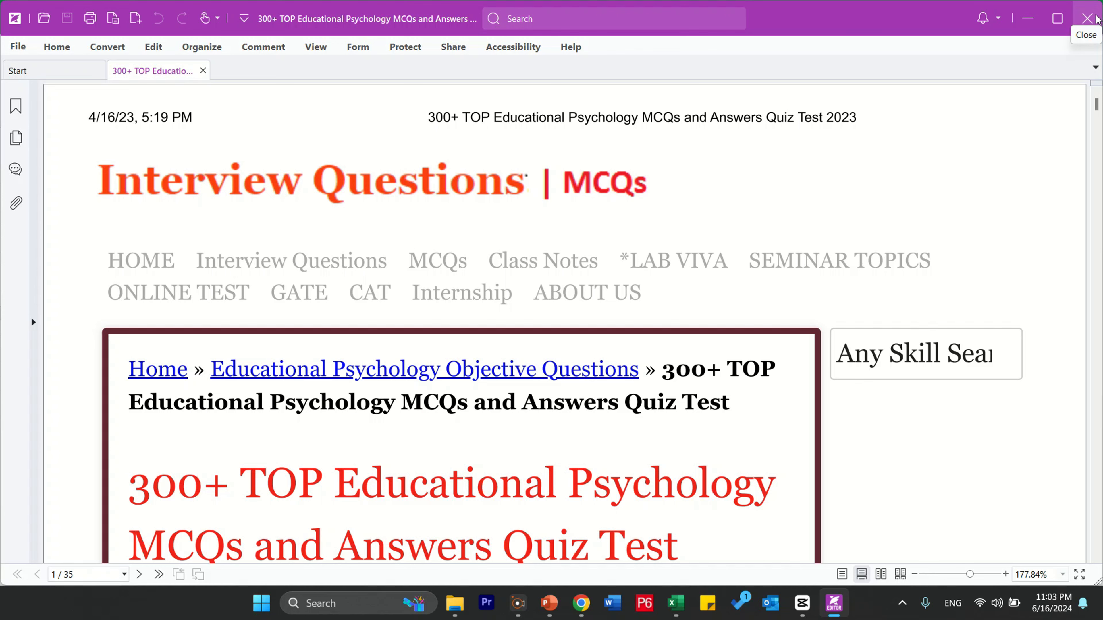
pyautogui.click(1086, 18)
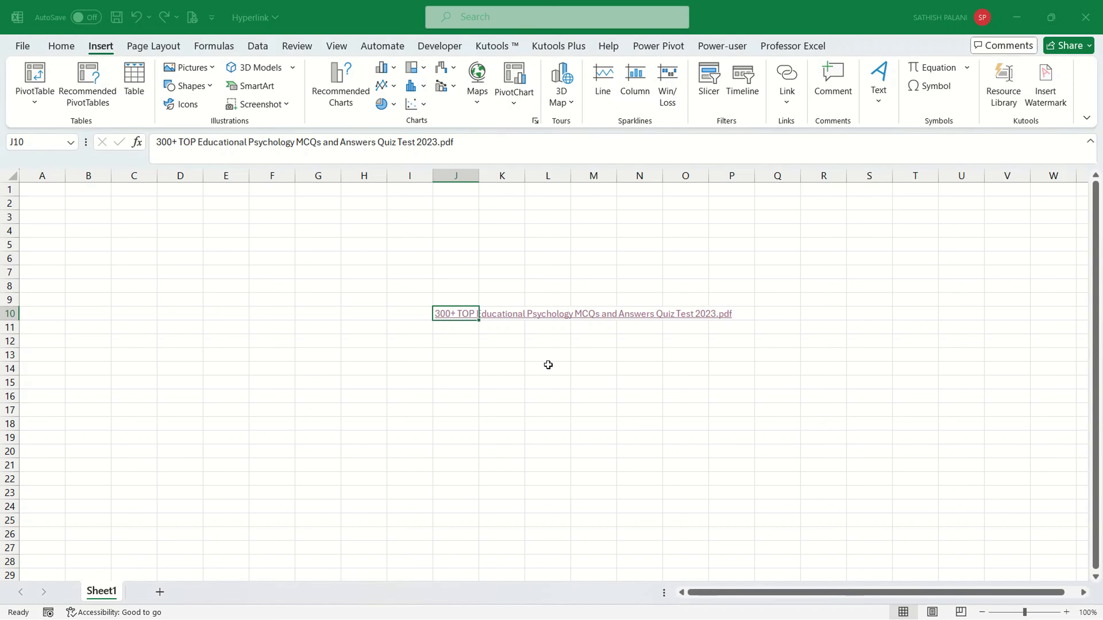
pyautogui.moveTo(425, 290); pyautogui.dragTo(517, 377)
pyautogui.press('Delete')
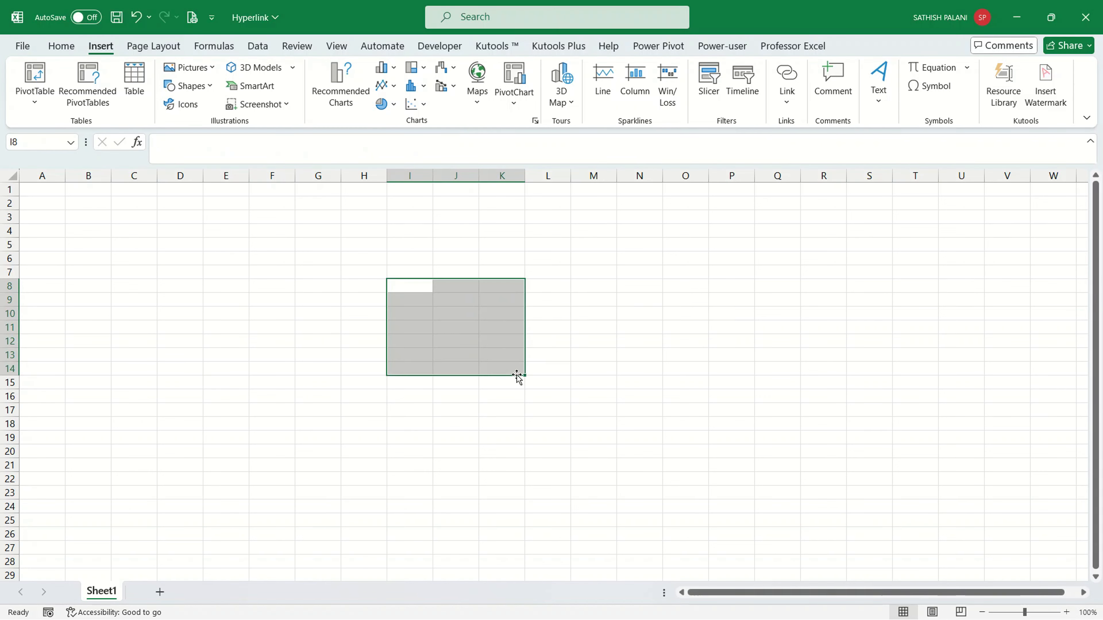
# - Start a data import from a folder and select the HyperLink folder inside New folder on the desktop
pyautogui.click(257, 46)
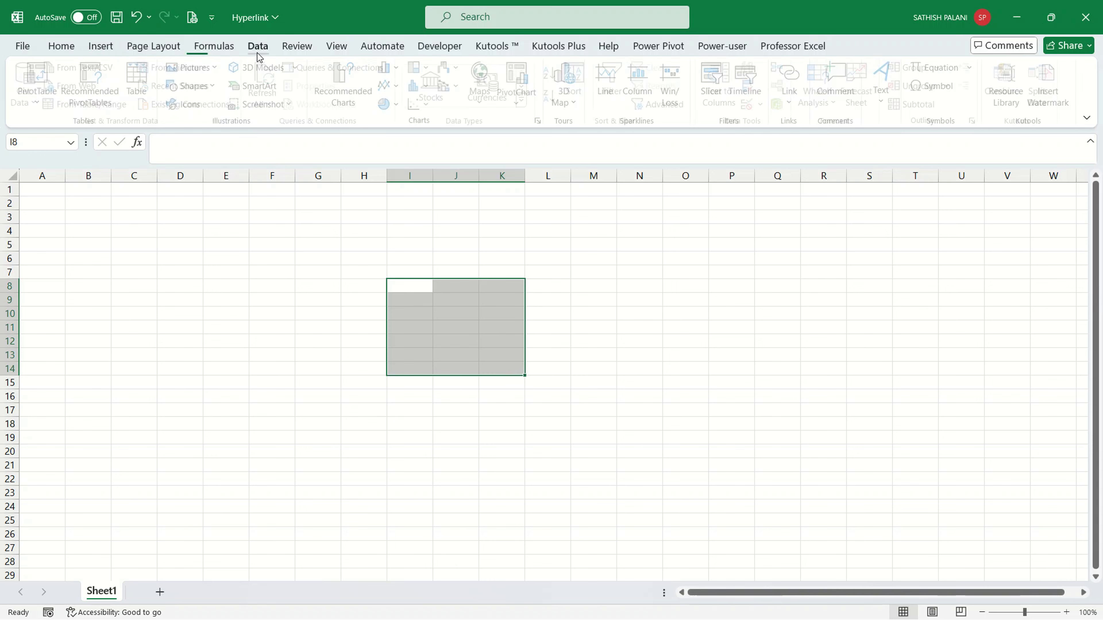
pyautogui.click(29, 87)
pyautogui.moveTo(43, 122)
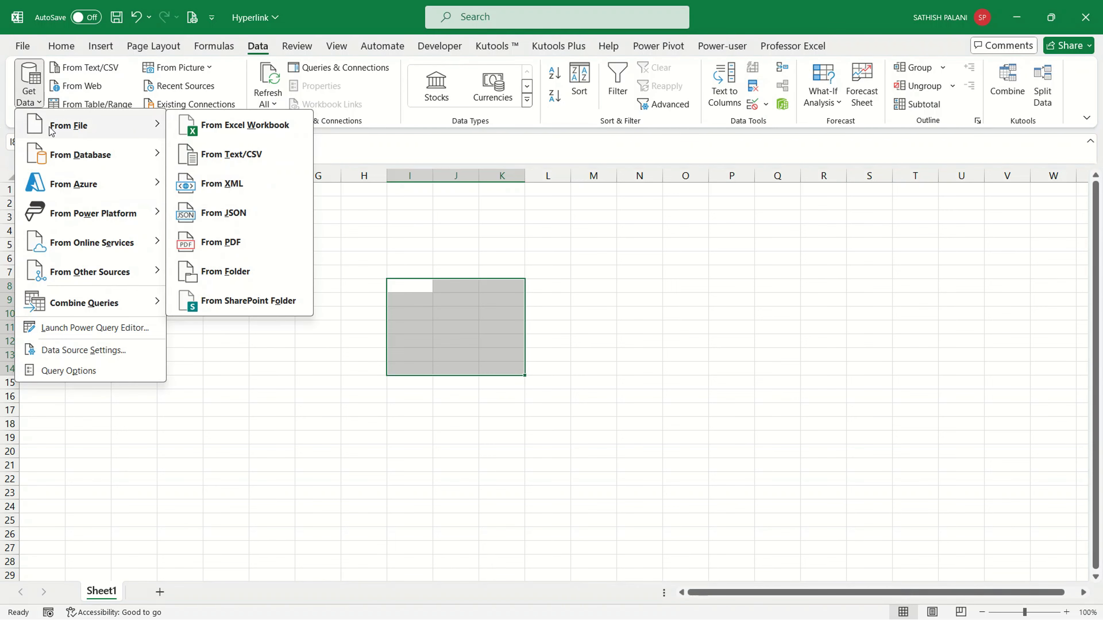
pyautogui.click(264, 271)
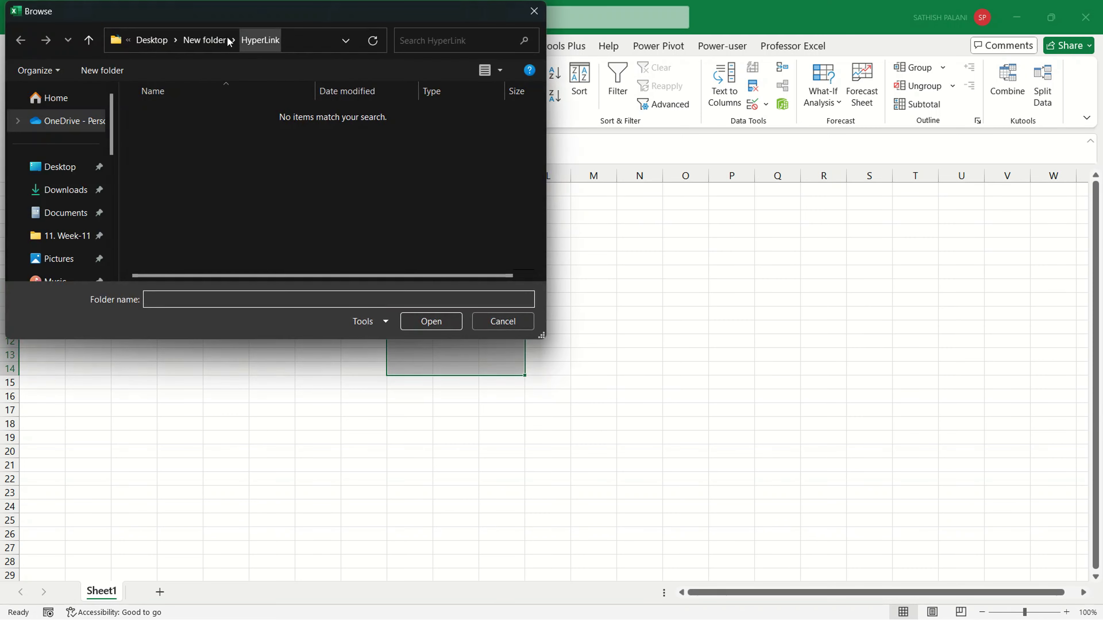
pyautogui.click(212, 40)
pyautogui.click(153, 115)
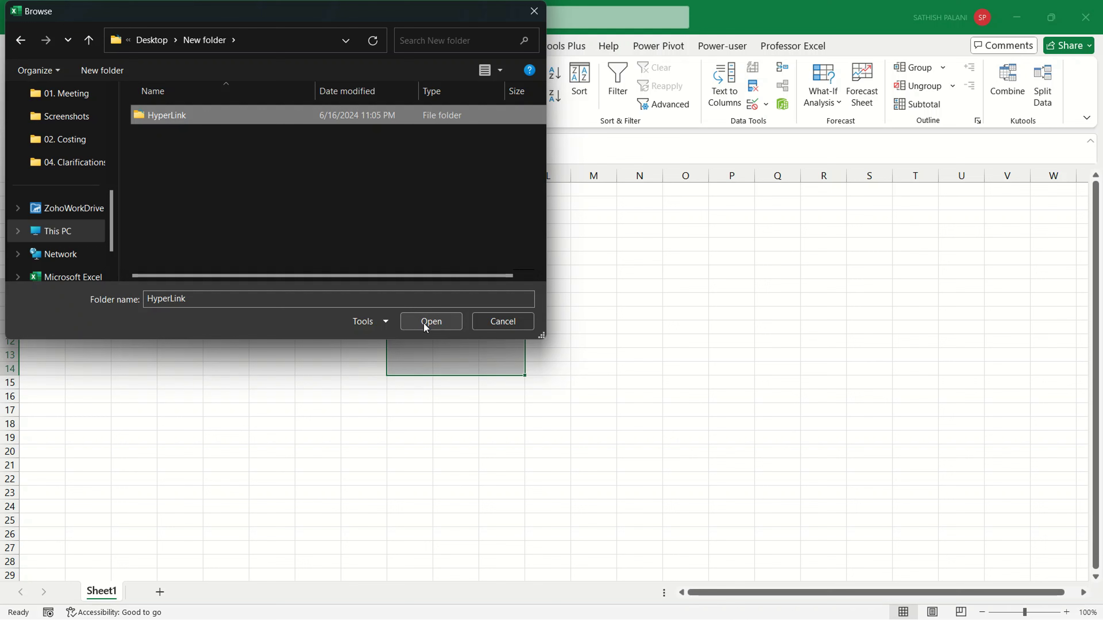
# - Switch to the File Explorer window showing the HyperLink folder and select all its PDF files to review them
pyautogui.moveTo(475, 606)
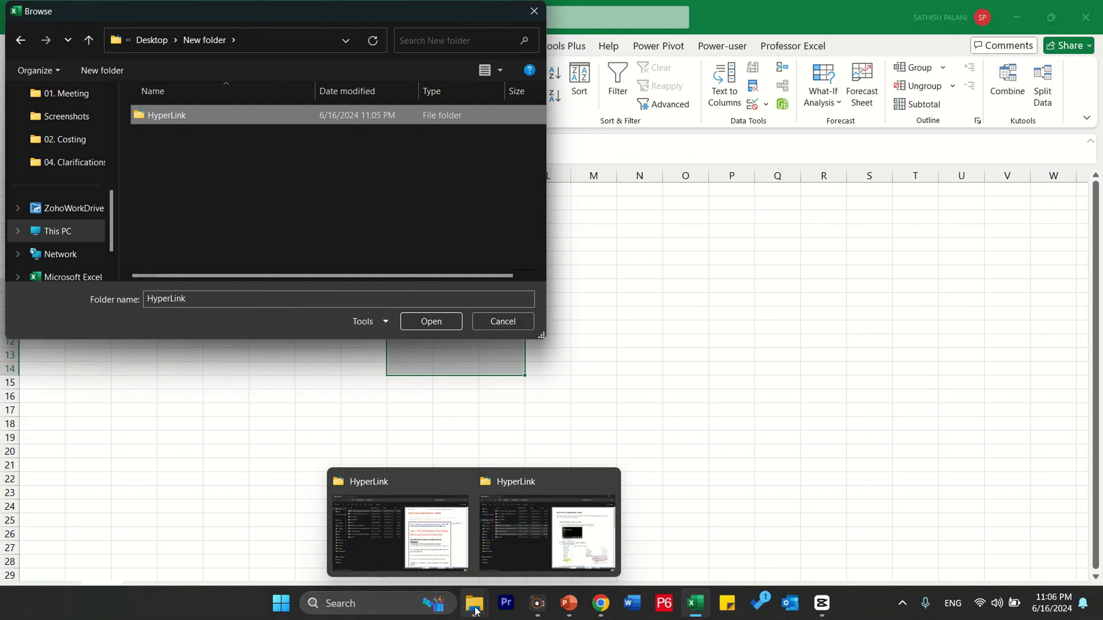
pyautogui.click(514, 553)
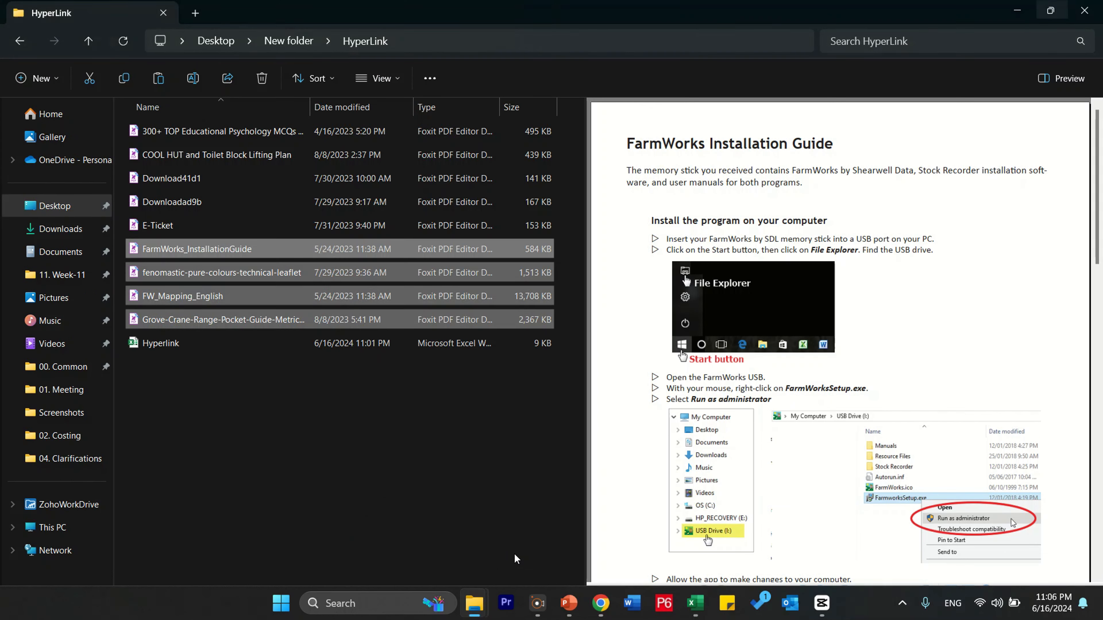
pyautogui.click(219, 136)
pyautogui.hotkey('shift', 'Down')
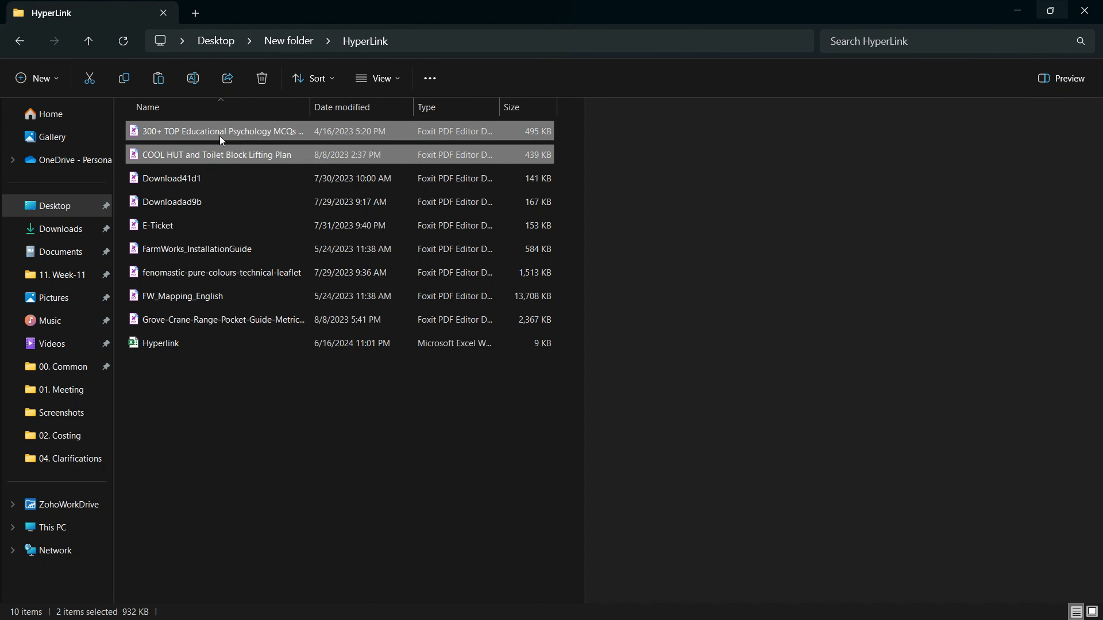
pyautogui.hotkey('shift', 'Down')
pyautogui.hotkey('shift', 'Down')
pyautogui.hotkey('shift', 'Down')
pyautogui.hotkey('shift', 'Down')
pyautogui.hotkey('shift', 'Down')
pyautogui.hotkey('shift', 'Down')
pyautogui.hotkey('shift', 'Down')
pyautogui.hotkey('shift', 'Down')
pyautogui.hotkey('shift', 'Up')
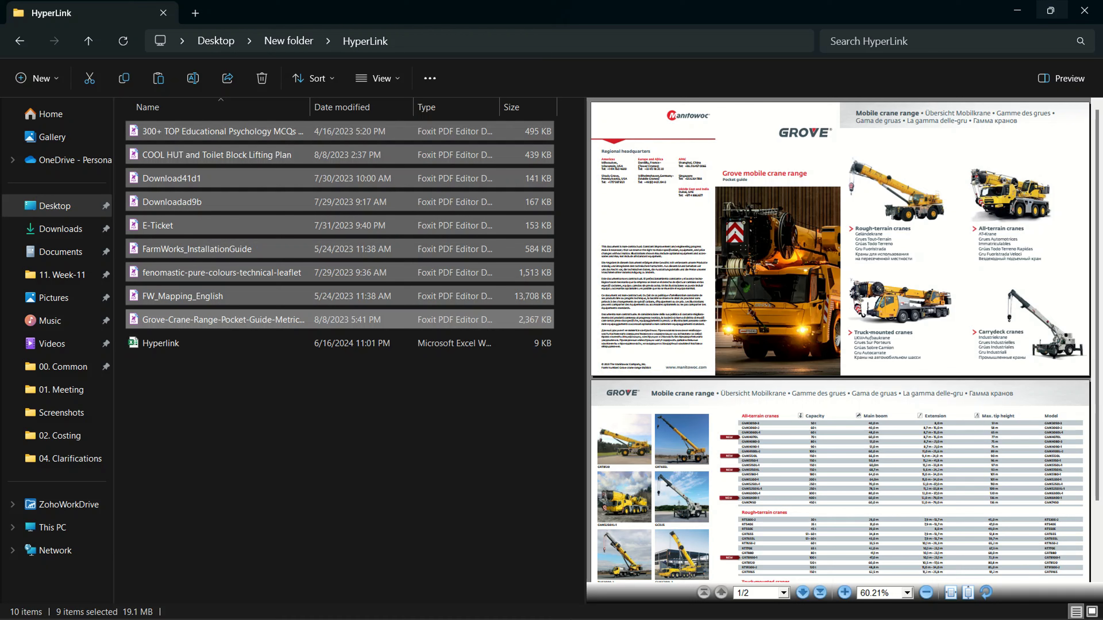
pyautogui.moveTo(569, 603)
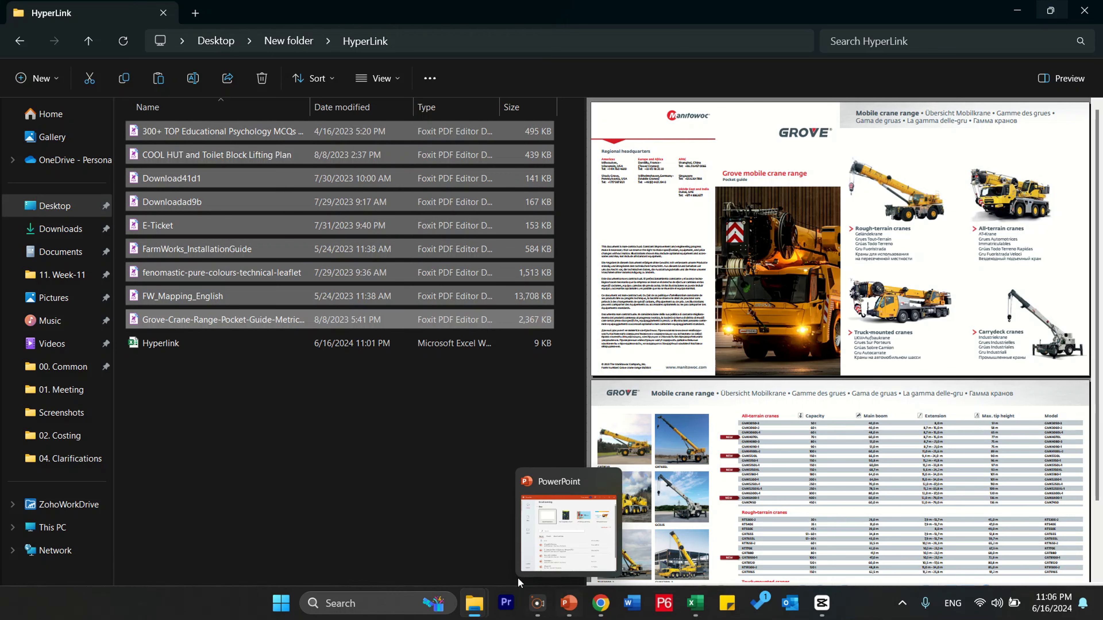
# - Switch back to Excel, open the HyperLink folder for import and try Combine & Transform Data on its files
pyautogui.click(693, 606)
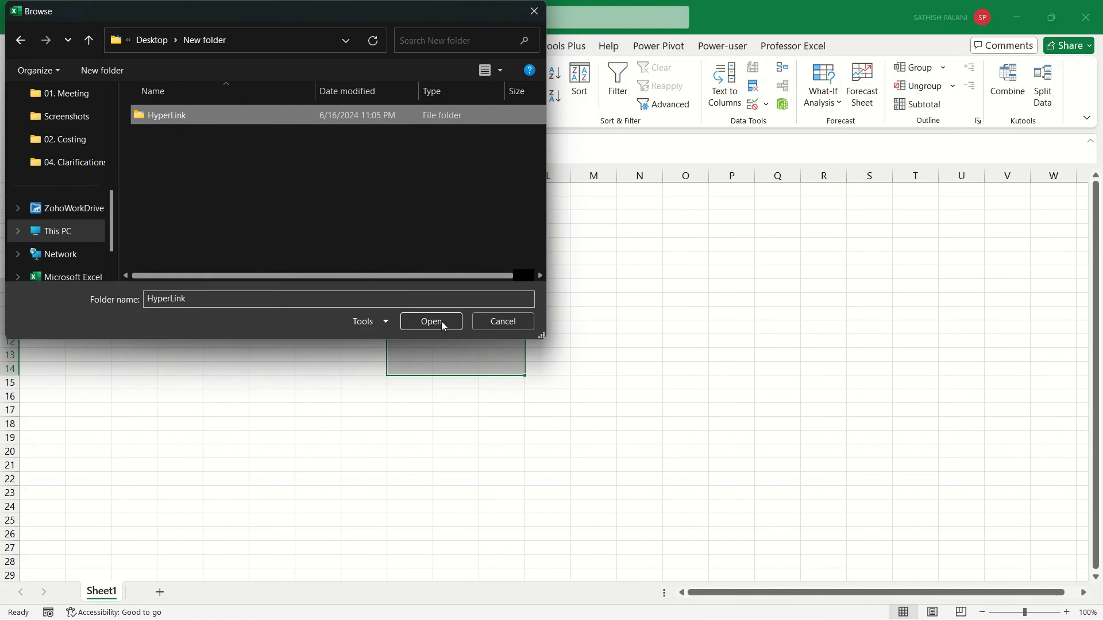
pyautogui.click(449, 331)
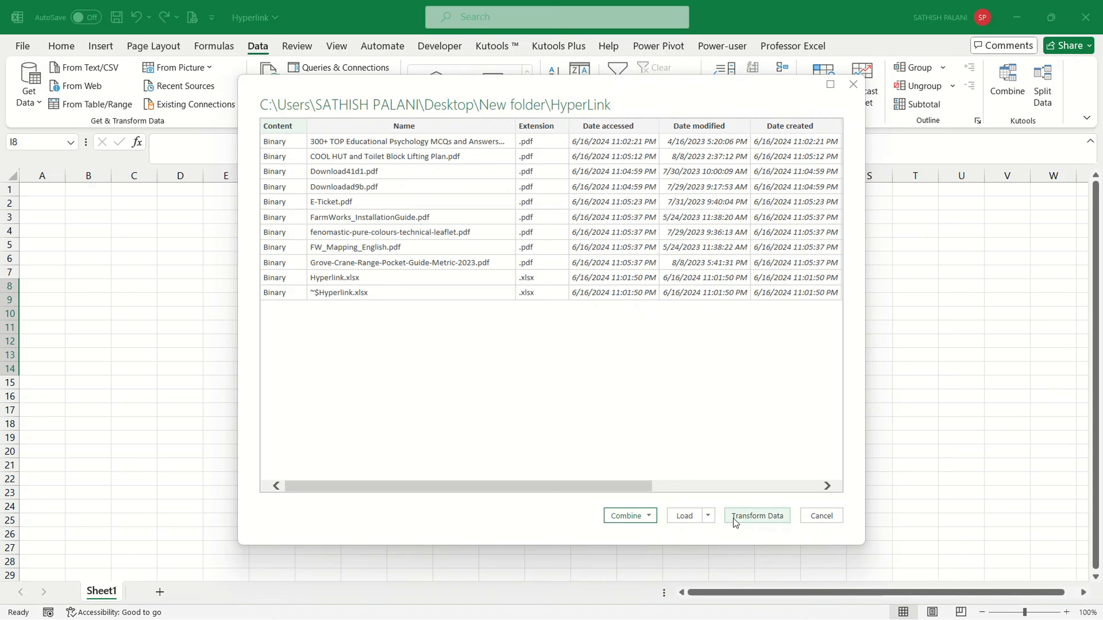
pyautogui.click(708, 516)
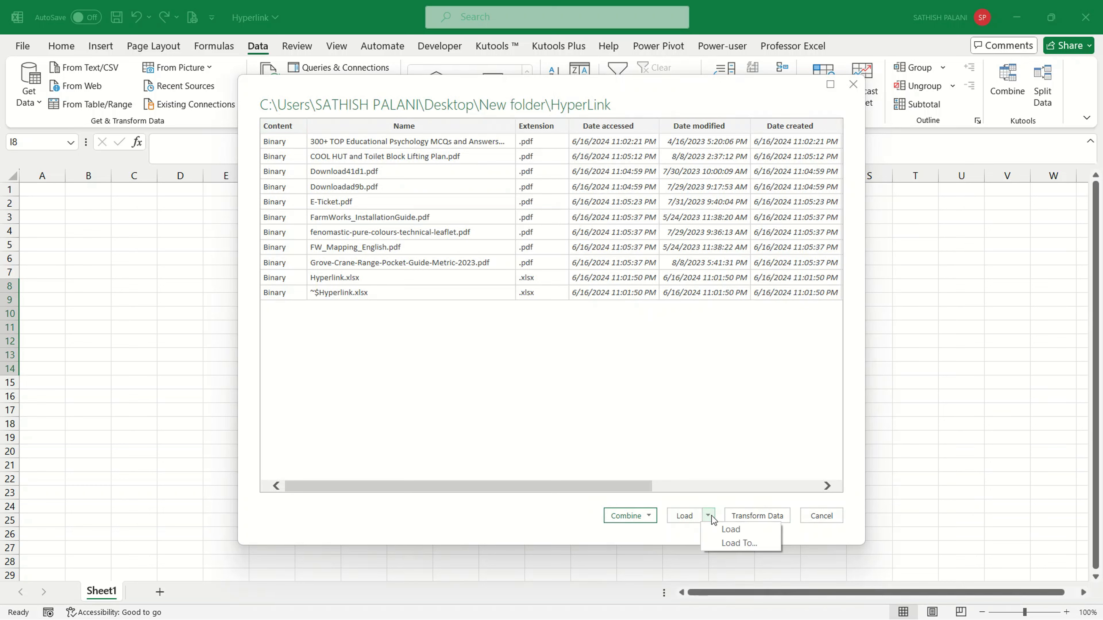
pyautogui.click(651, 517)
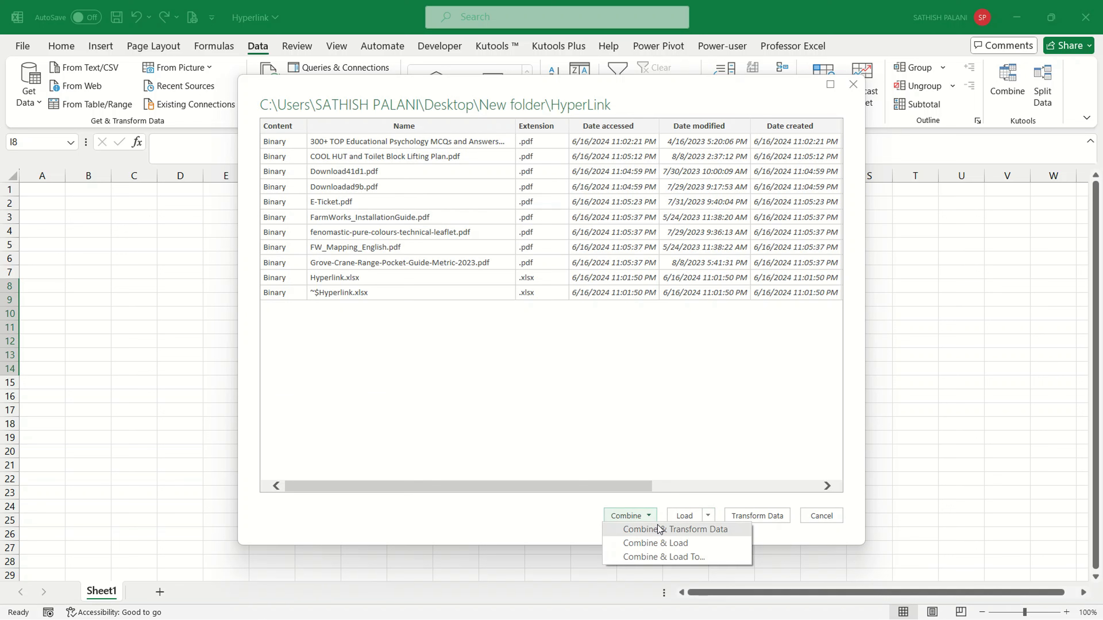
pyautogui.click(659, 528)
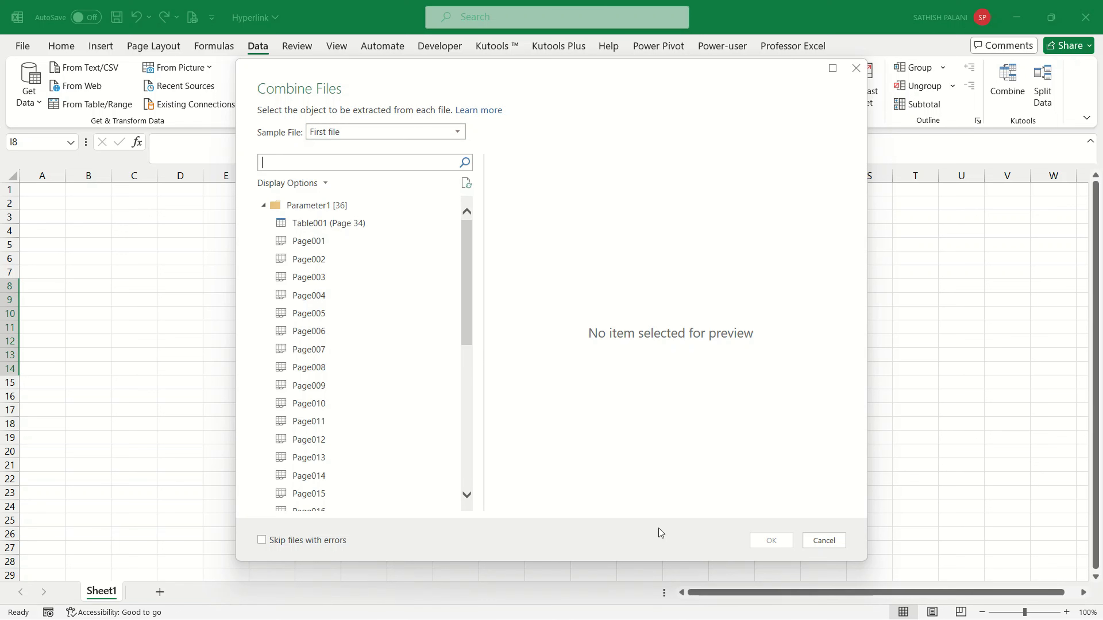
pyautogui.click(856, 69)
# - Import the HyperLink folder's file list from the desktop's New folder and load it directly as a table
pyautogui.click(17, 84)
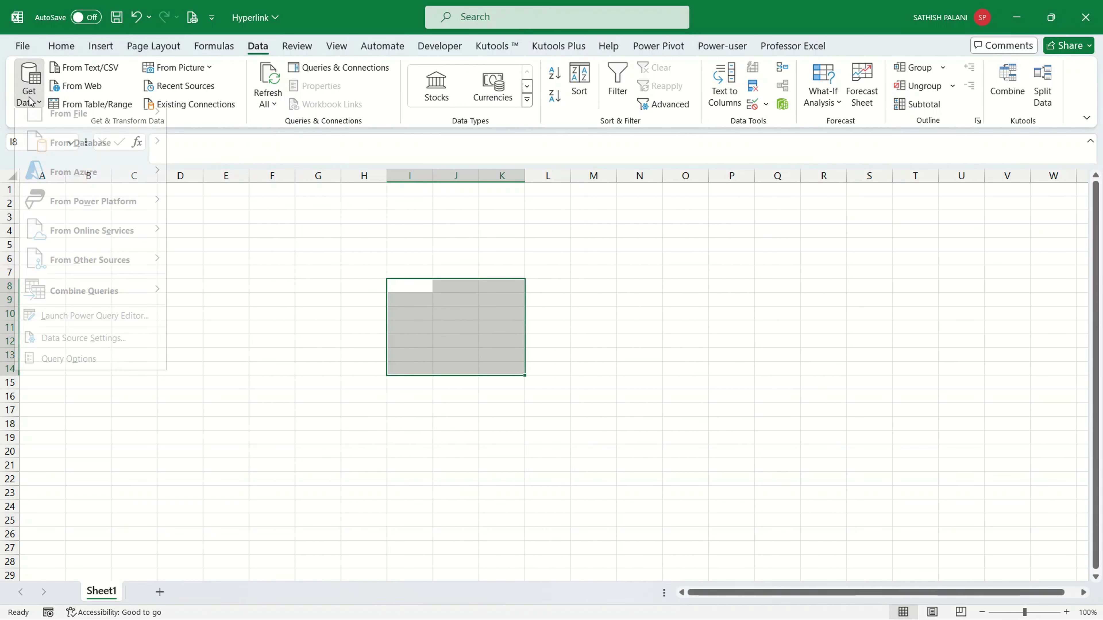
pyautogui.moveTo(99, 126)
pyautogui.click(278, 269)
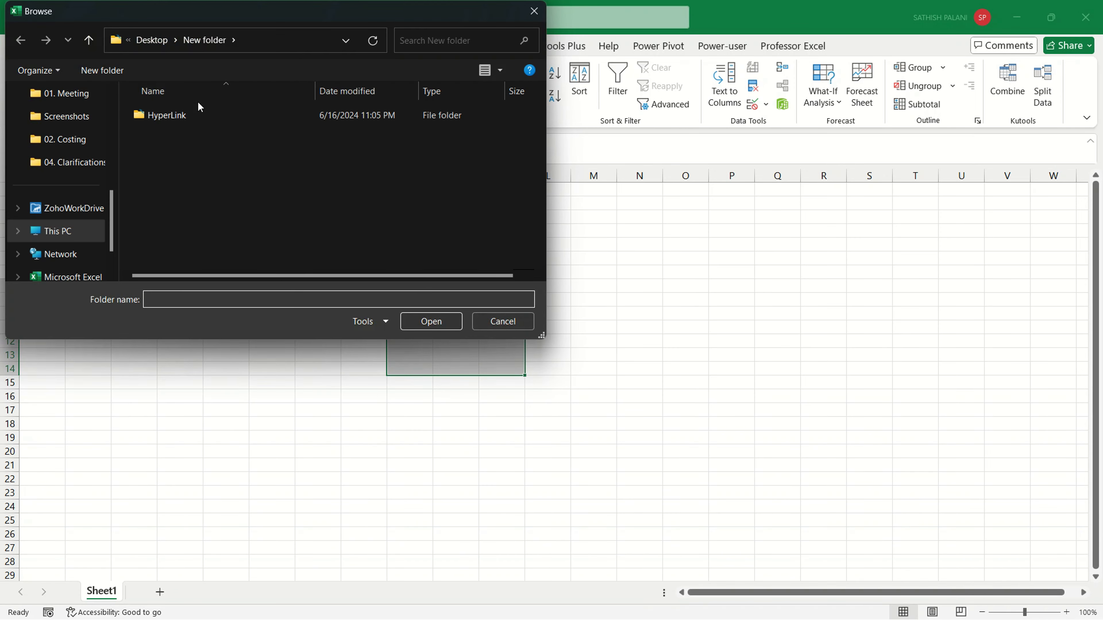
pyautogui.click(201, 116)
pyautogui.click(436, 322)
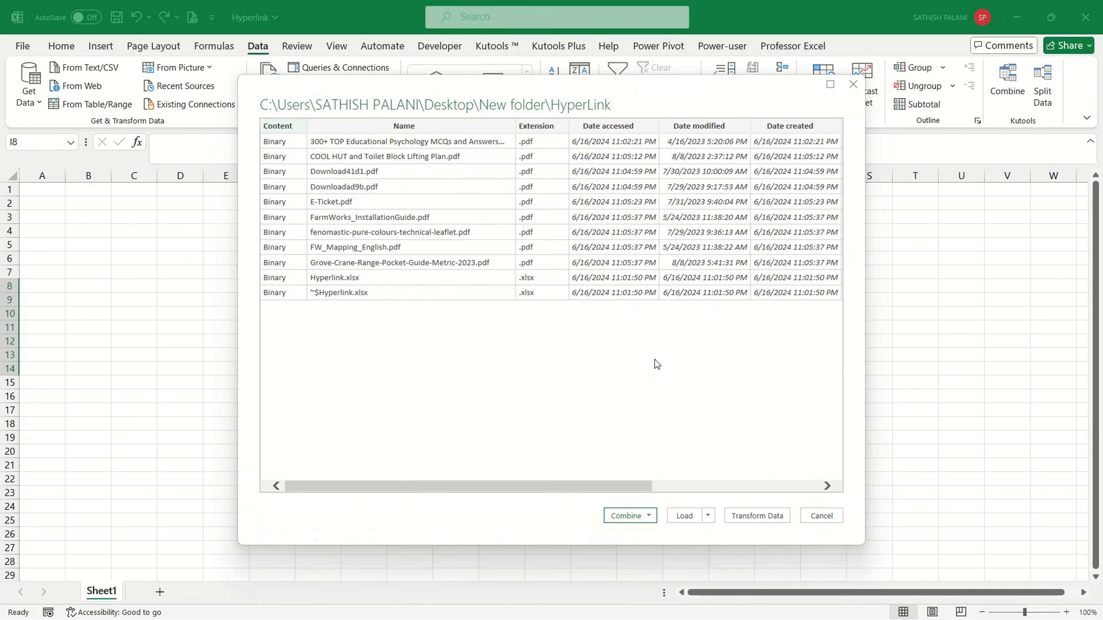
pyautogui.moveTo(494, 486); pyautogui.dragTo(635, 499)
pyautogui.click(688, 516)
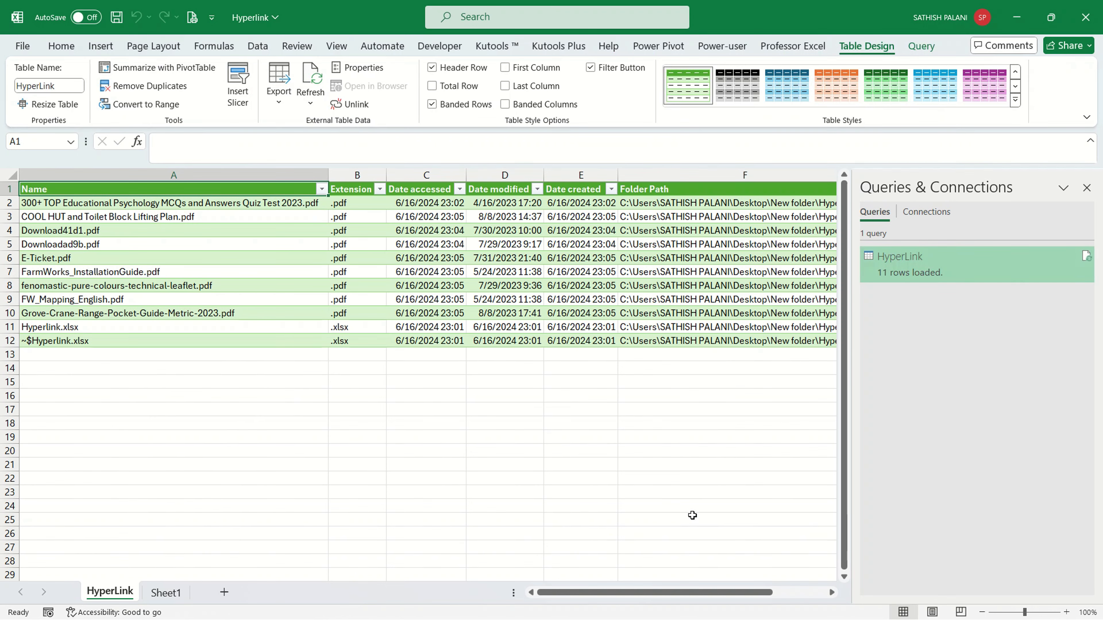
# - Widen the Folder Path column of the loaded table and select the file names in A2:A12
pyautogui.moveTo(594, 593); pyautogui.dragTo(715, 598)
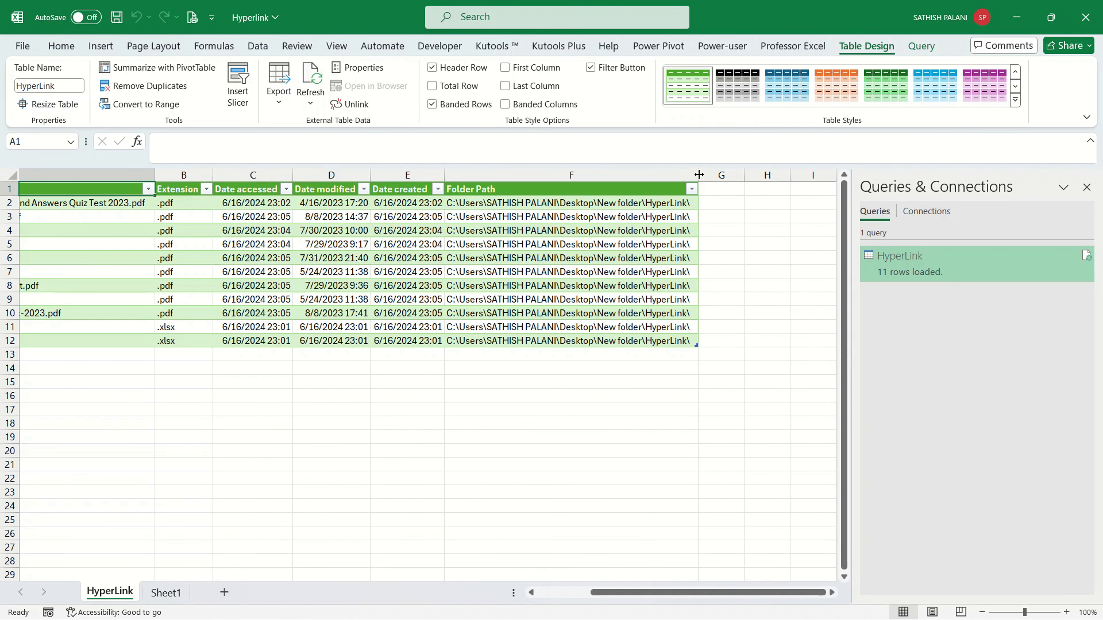
pyautogui.moveTo(699, 175); pyautogui.dragTo(778, 174)
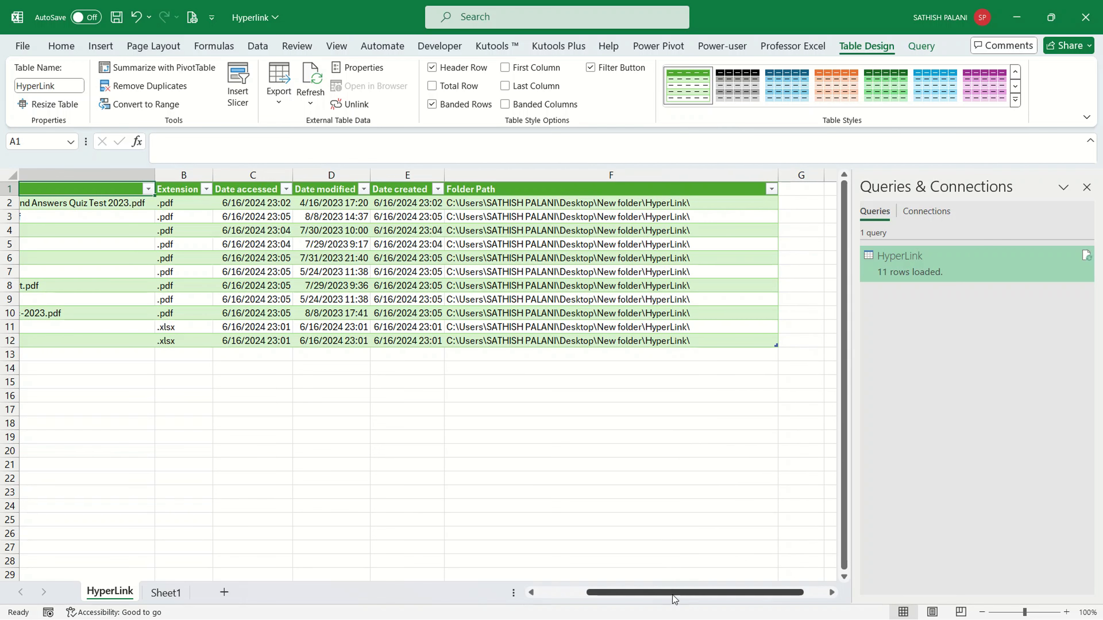
pyautogui.moveTo(674, 599); pyautogui.dragTo(625, 600)
pyautogui.moveTo(261, 203); pyautogui.dragTo(252, 344)
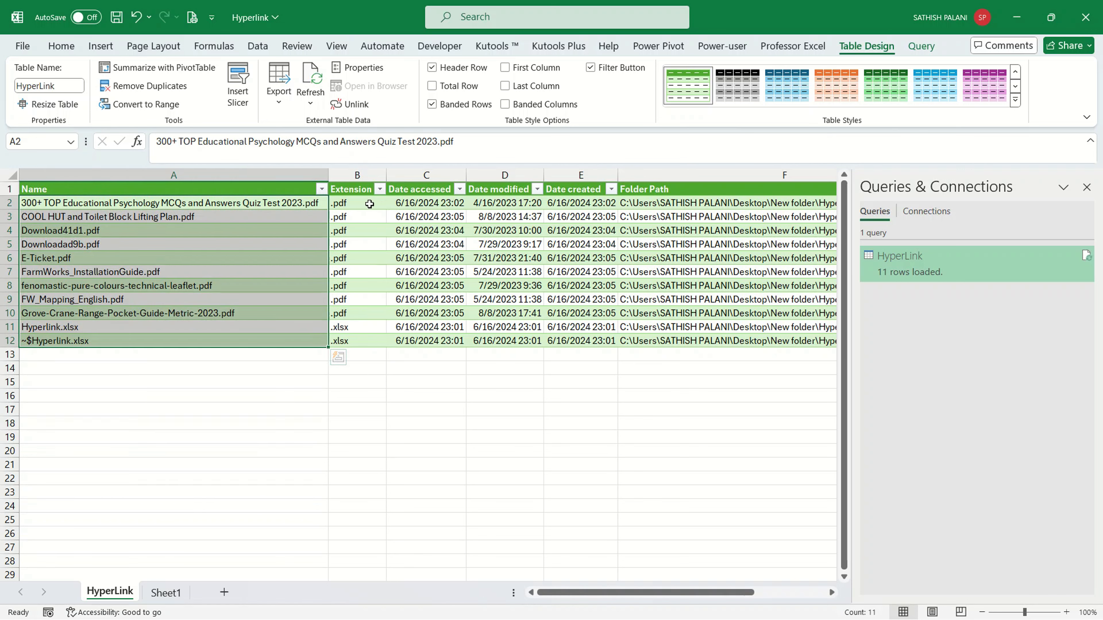
# - Open the HyperLink query for editing in Power Query Editor and remove the Content column
pyautogui.rightClick(945, 266)
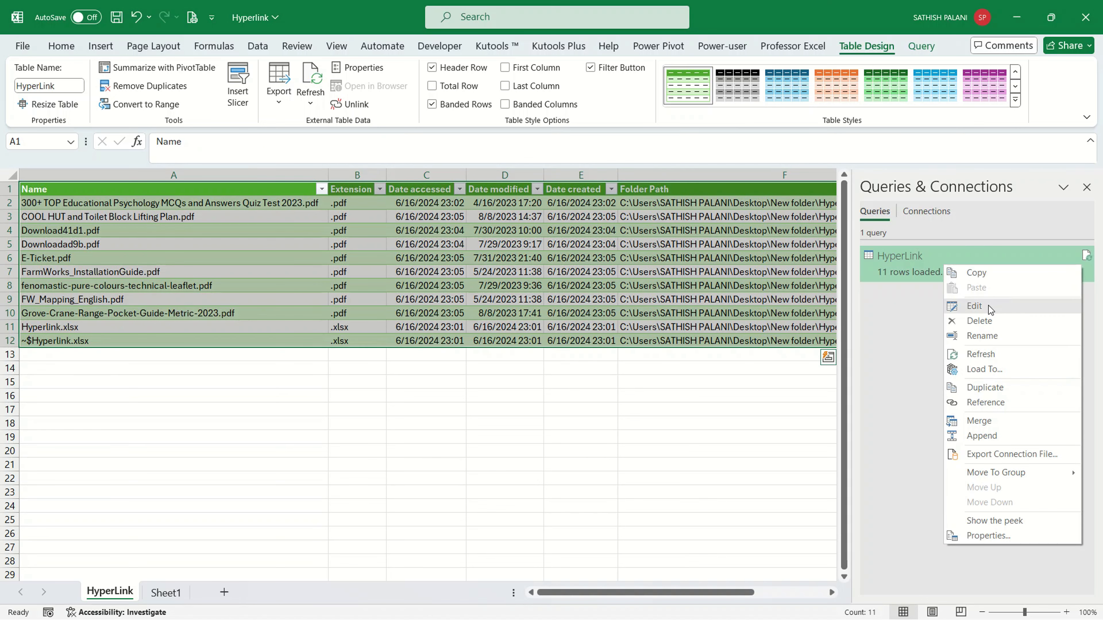
pyautogui.click(974, 306)
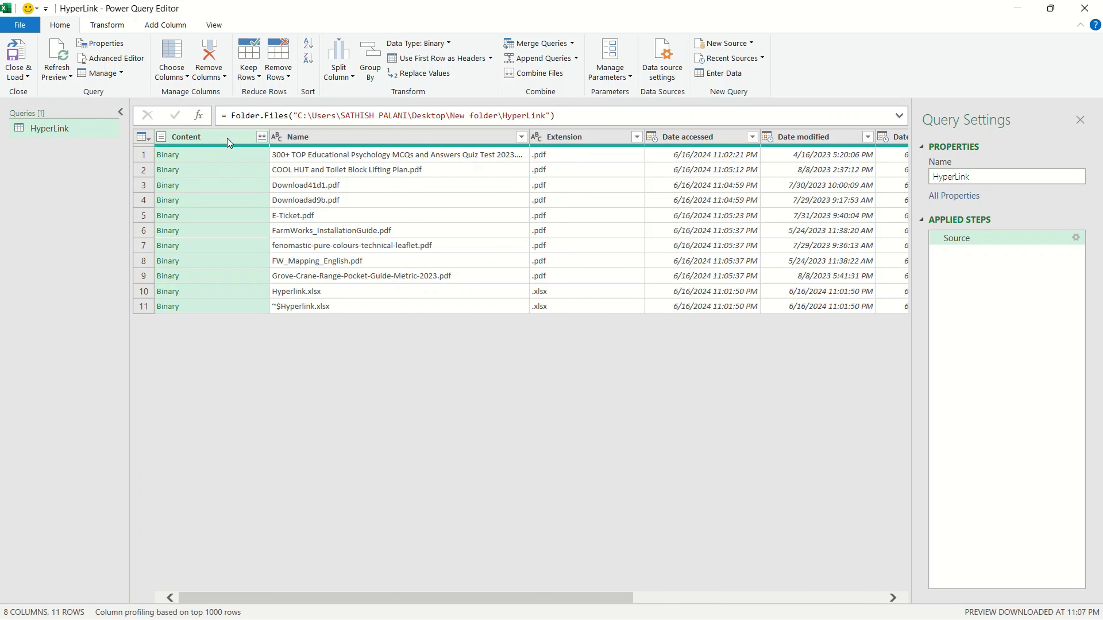
pyautogui.rightClick(227, 139)
pyautogui.click(281, 169)
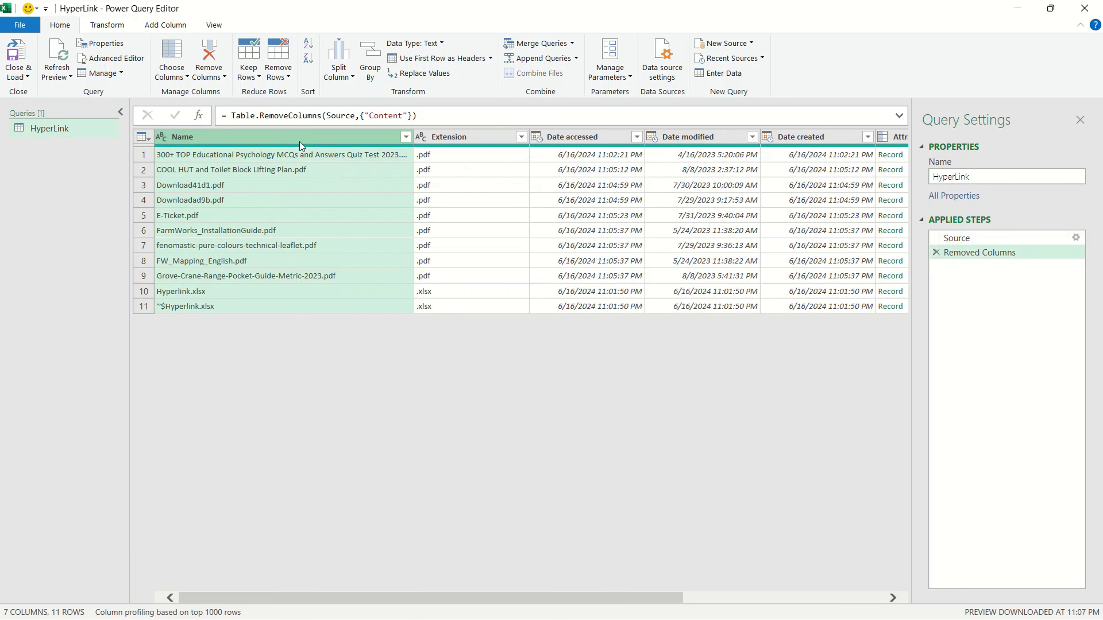
# - Remove the Extension, Date accessed, Date modified, Date created and Attributes columns from the query
pyautogui.rightClick(451, 139)
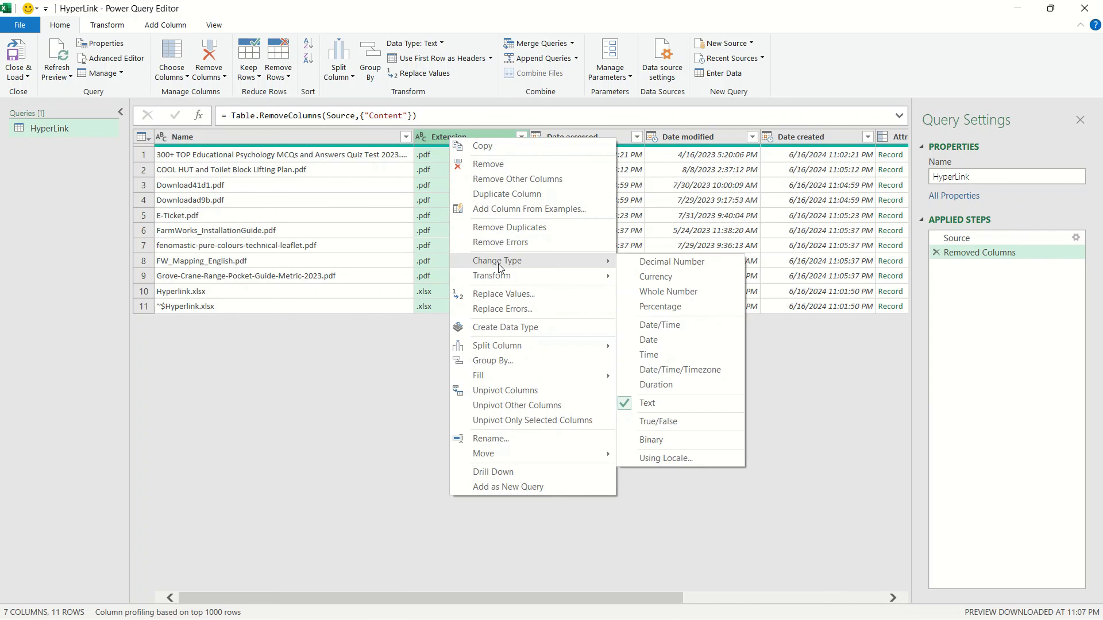
pyautogui.click(489, 163)
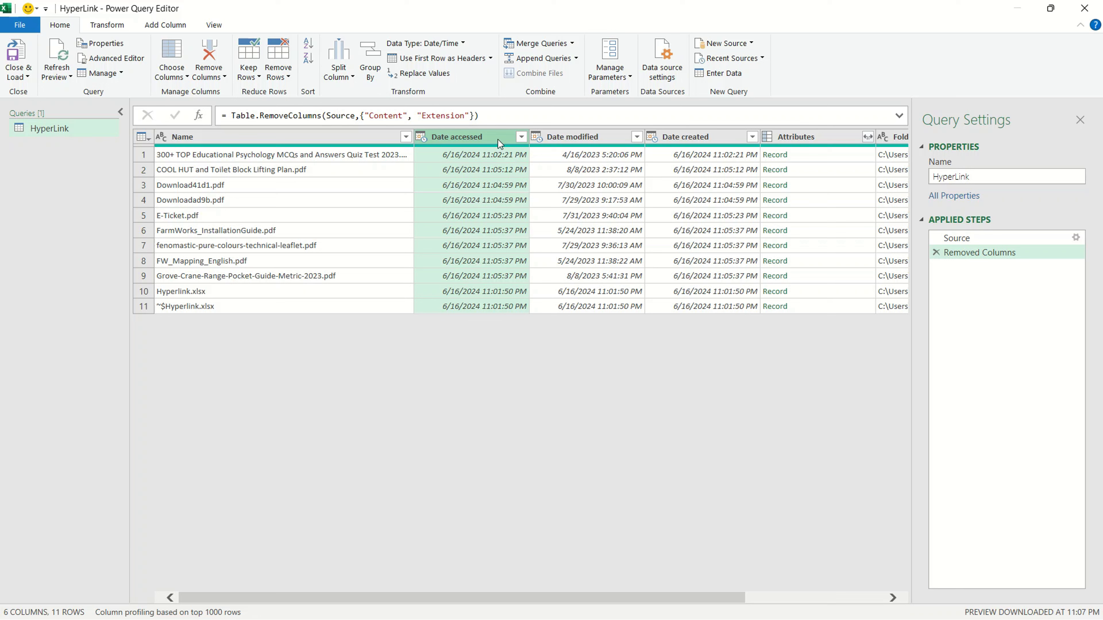
pyautogui.keyDown('ctrl'); pyautogui.click(603, 136); pyautogui.keyUp('ctrl')
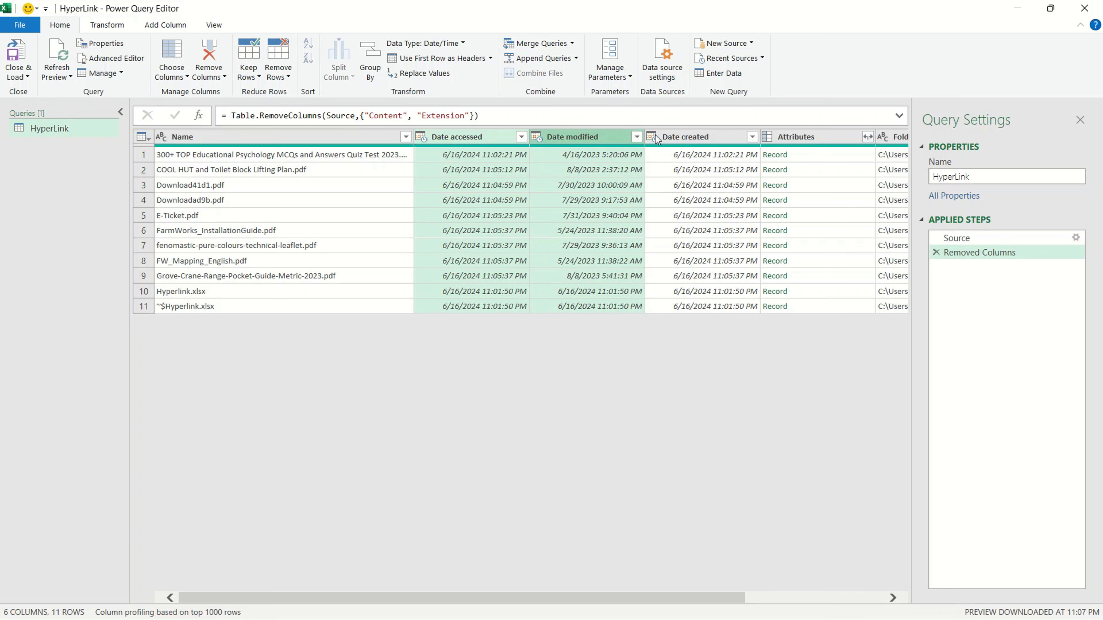
pyautogui.keyDown('ctrl'); pyautogui.click(694, 138); pyautogui.keyUp('ctrl')
pyautogui.rightClick(694, 138)
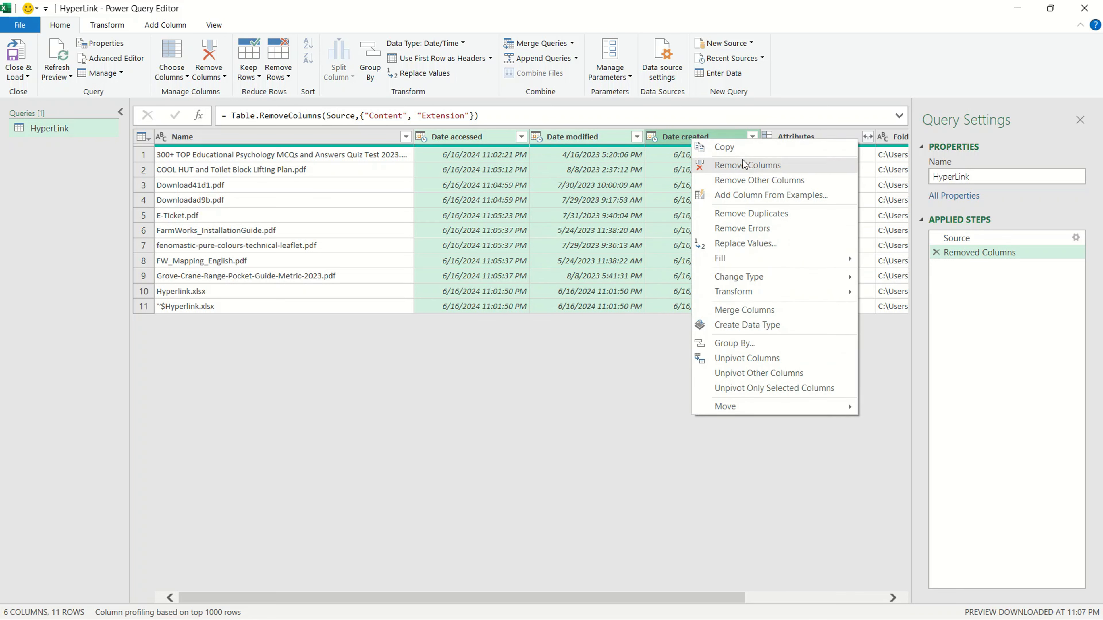
pyautogui.click(748, 168)
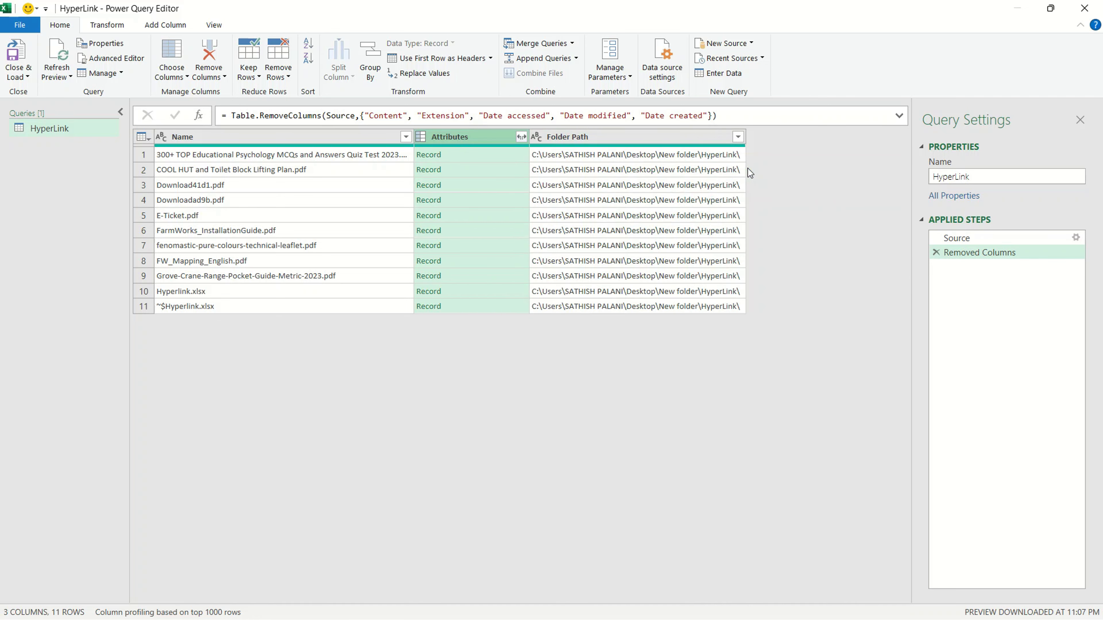
pyautogui.rightClick(474, 135)
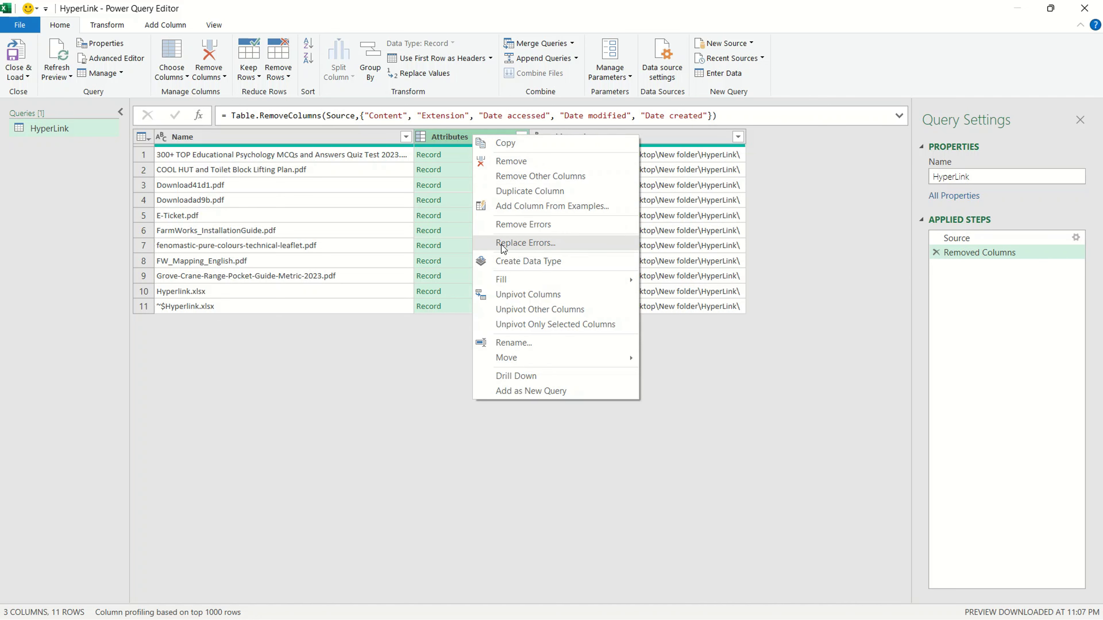
pyautogui.click(517, 164)
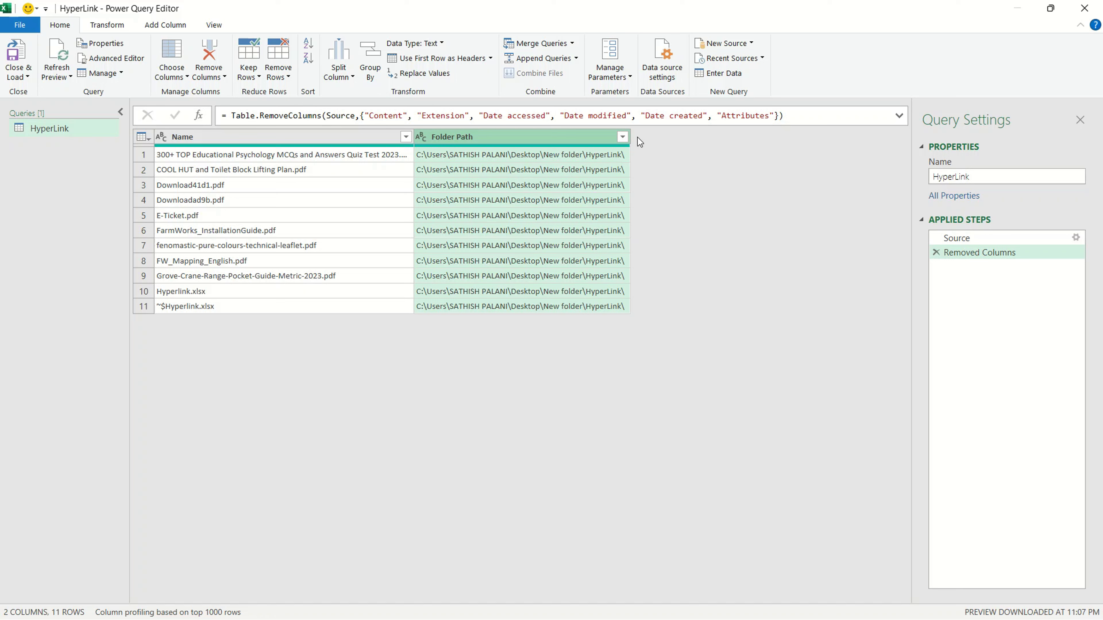
# - Widen the Folder Path column slightly beyond the length of its paths
pyautogui.moveTo(631, 136); pyautogui.dragTo(659, 137)
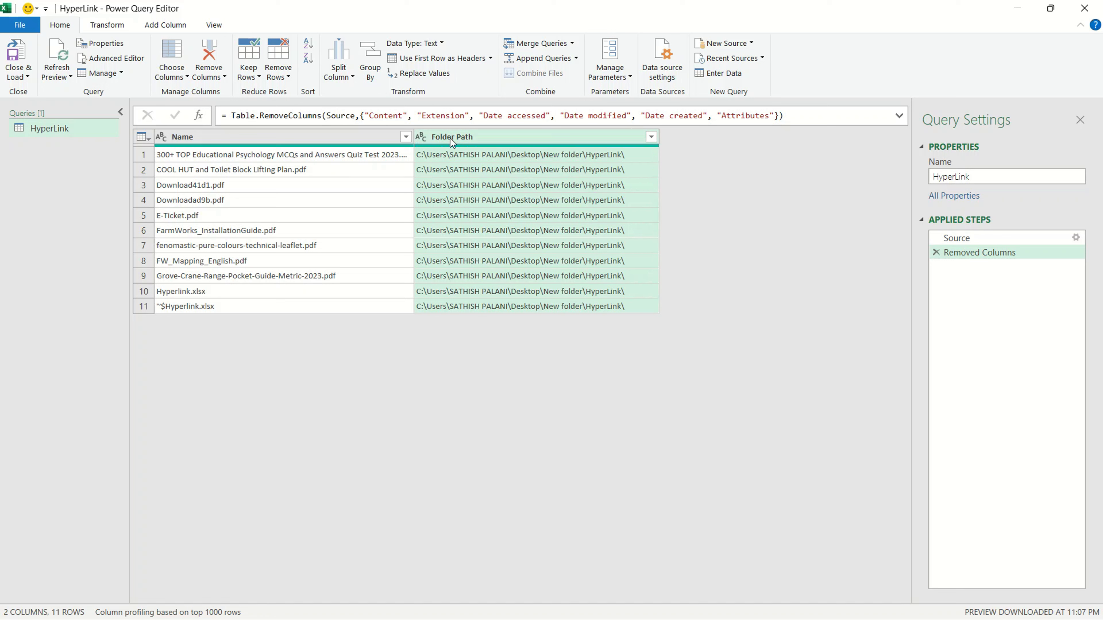
pyautogui.rightClick(569, 138)
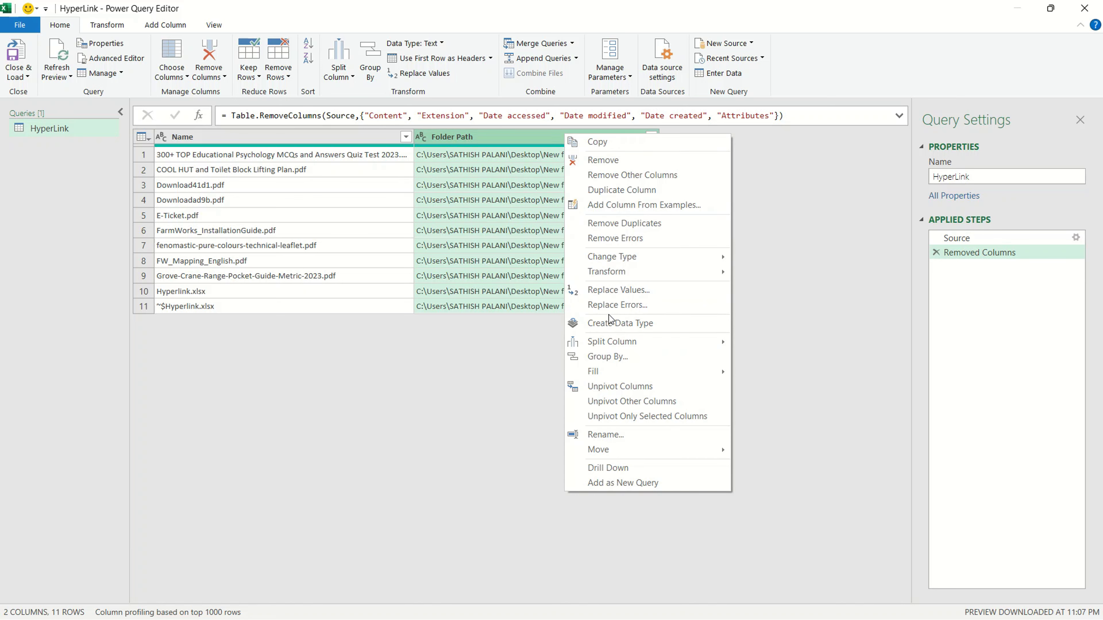
pyautogui.click(282, 341)
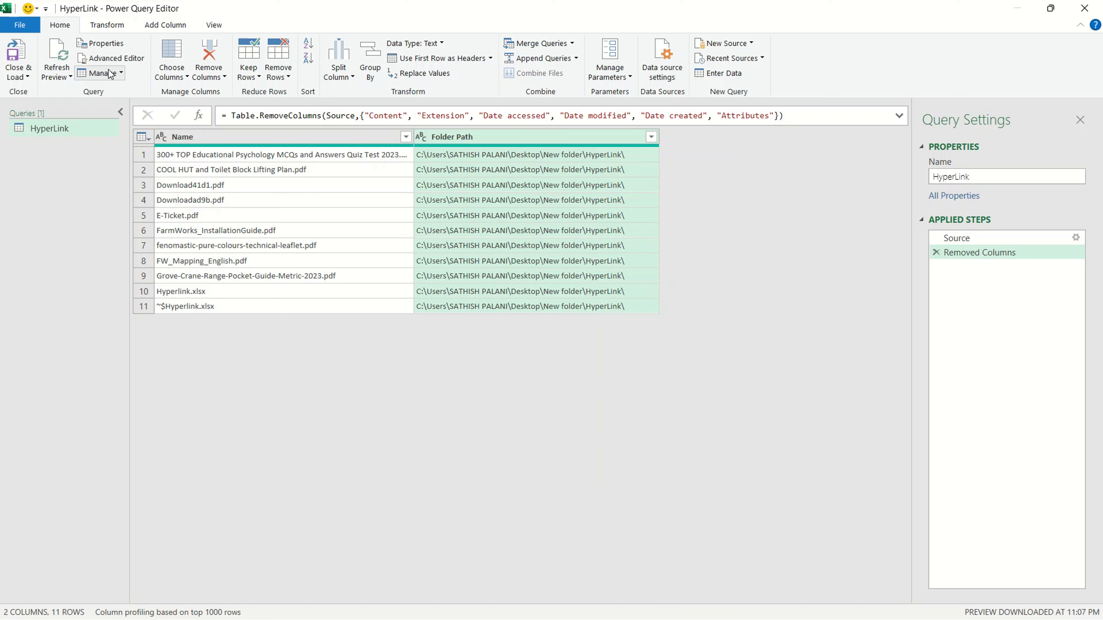
# - Start adding a new column from examples based on the Name and Folder Path columns
pyautogui.click(146, 28)
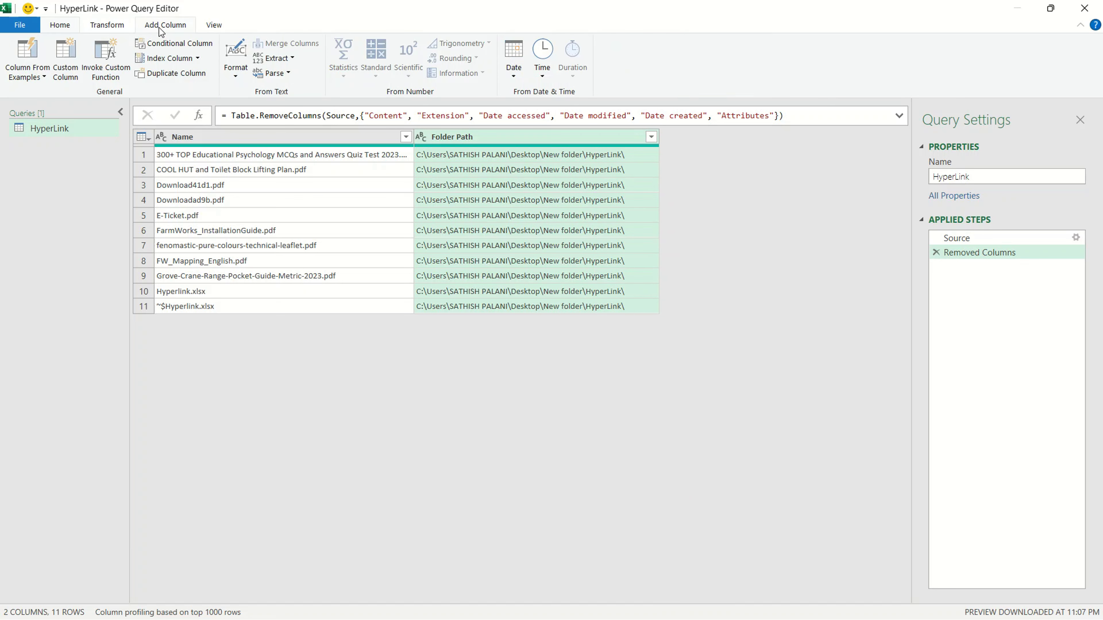
pyautogui.click(27, 71)
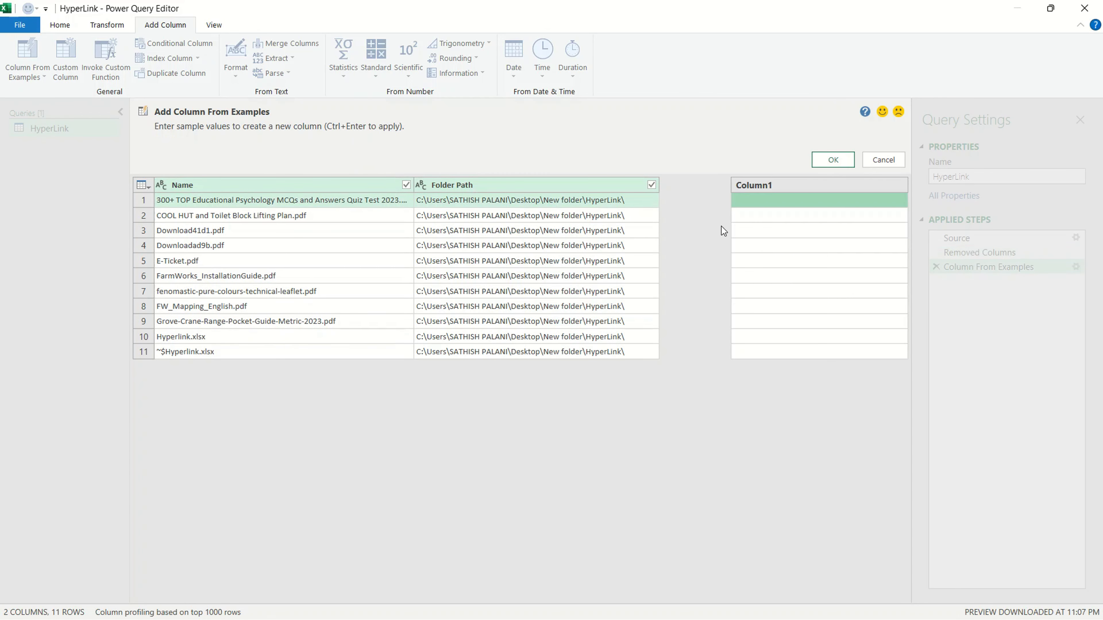
pyautogui.doubleClick(780, 201)
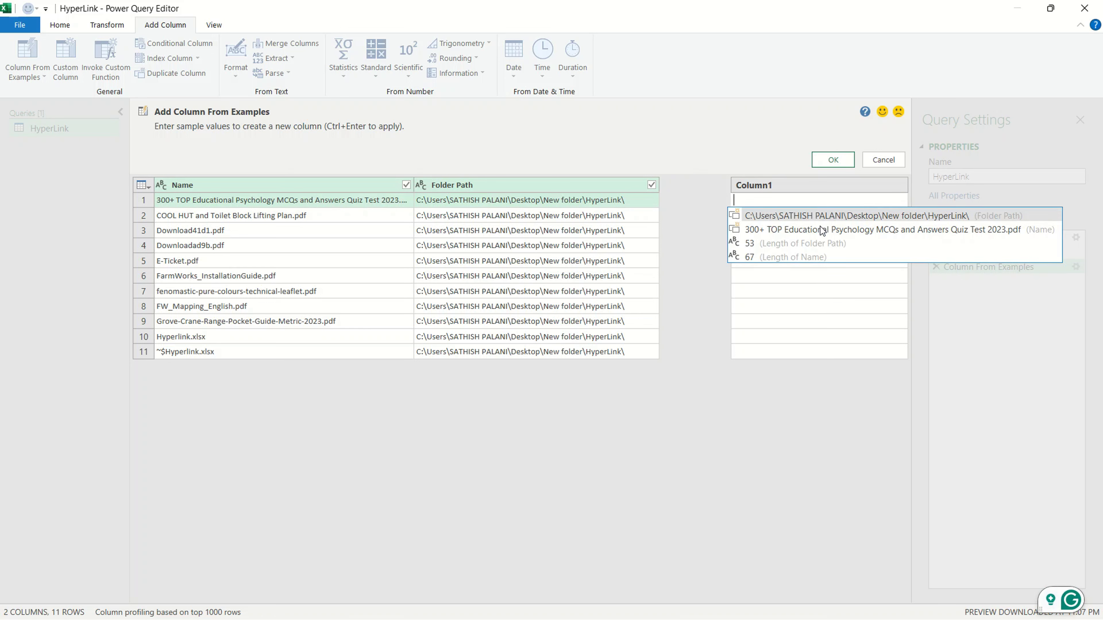
pyautogui.click(826, 217)
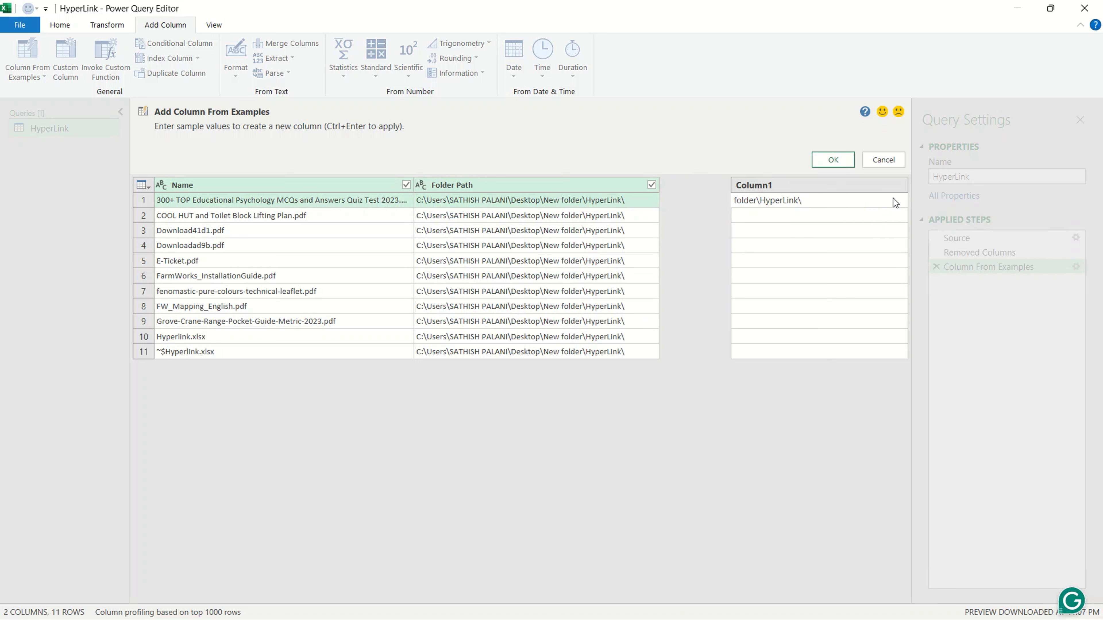
pyautogui.click(821, 203)
pyautogui.press('Escape')
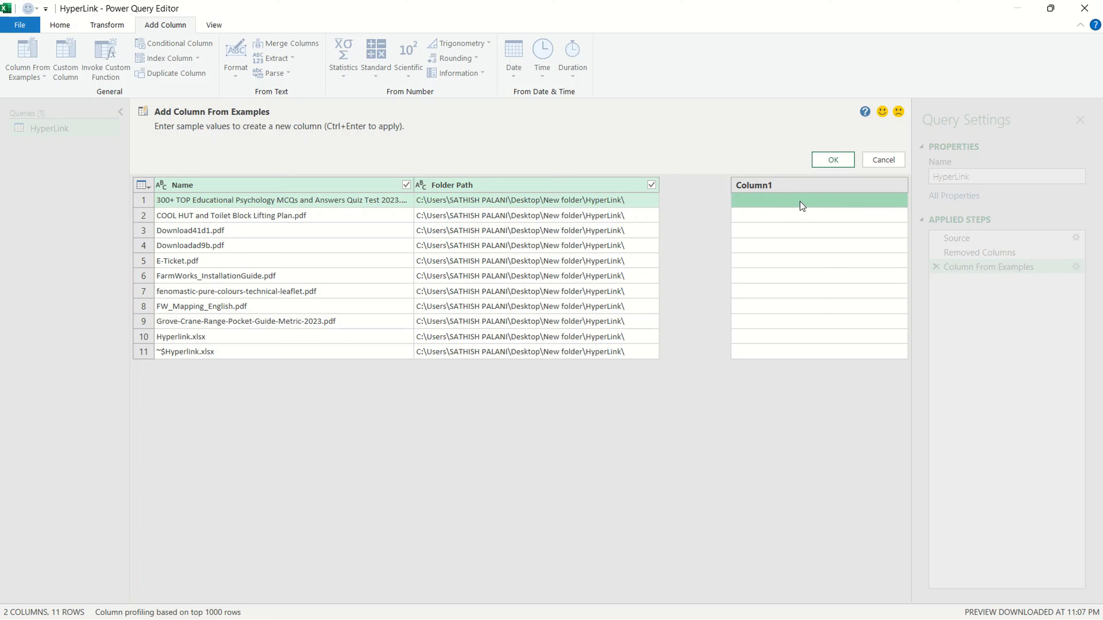
# - Give row 4 its folder path followed by downloadas9b.pdf as the sample value and create the column from this example
pyautogui.doubleClick(772, 240)
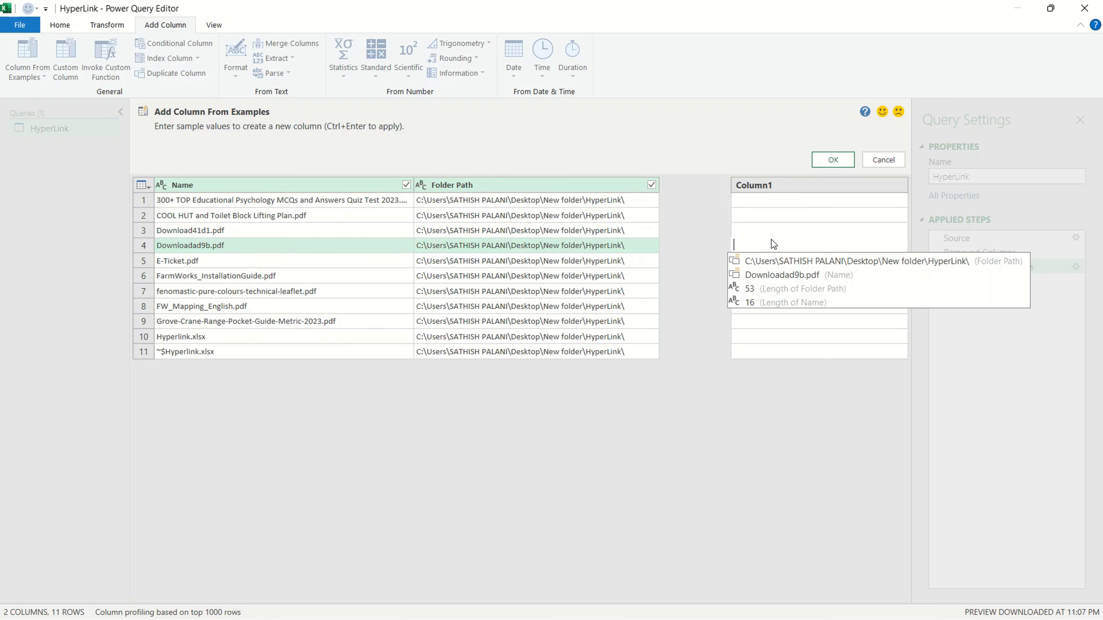
pyautogui.click(819, 261)
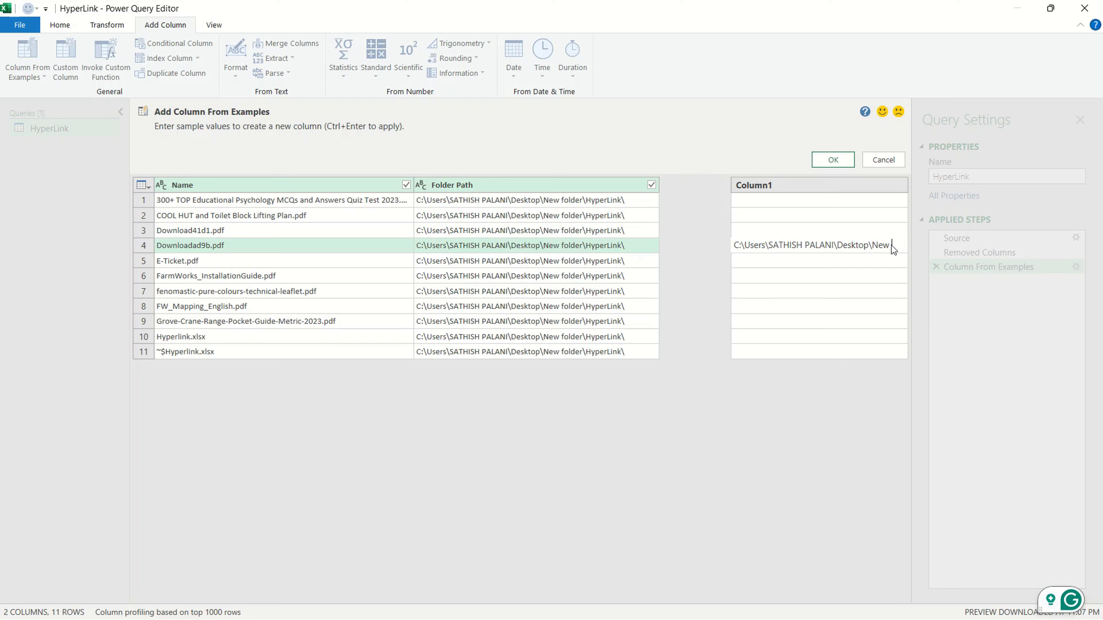
pyautogui.press('Down')
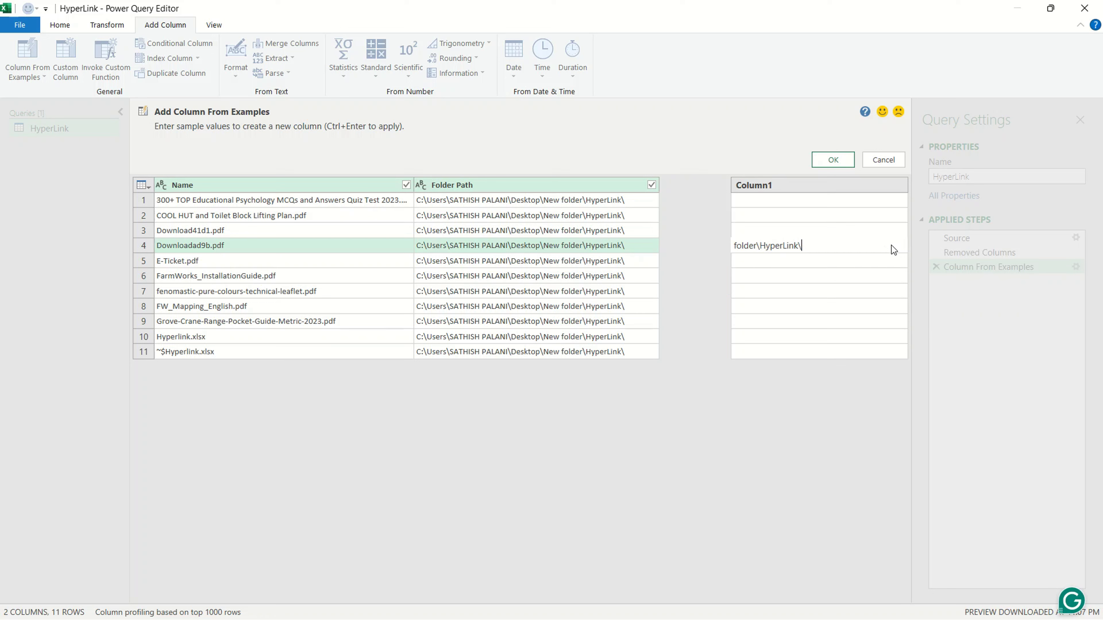
pyautogui.write('downloadas9b.pdf')
pyautogui.press('Return')
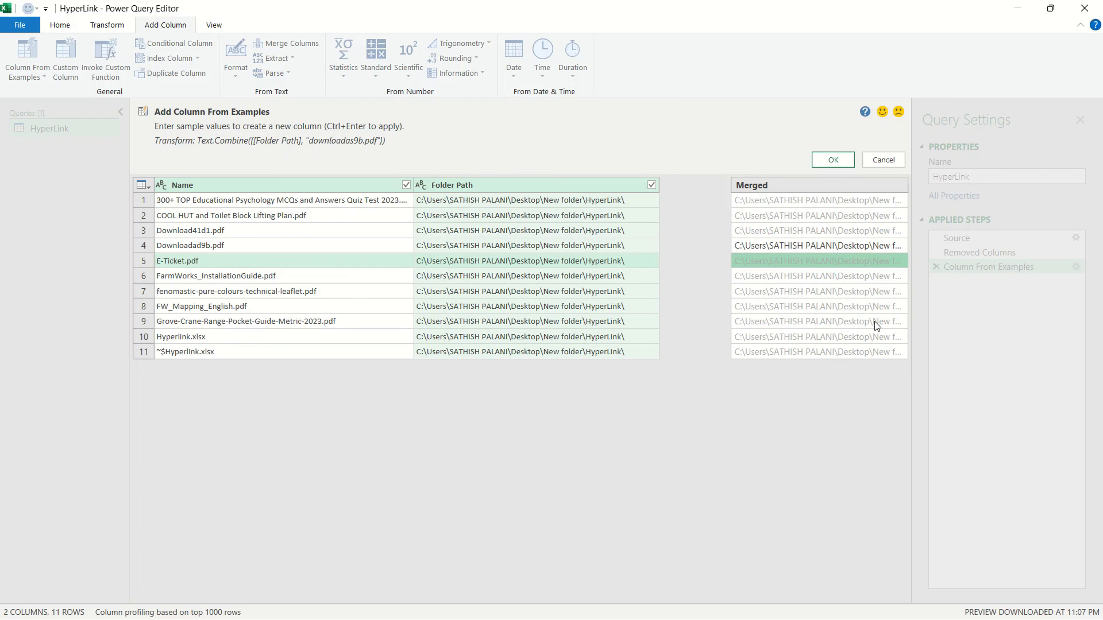
pyautogui.click(832, 160)
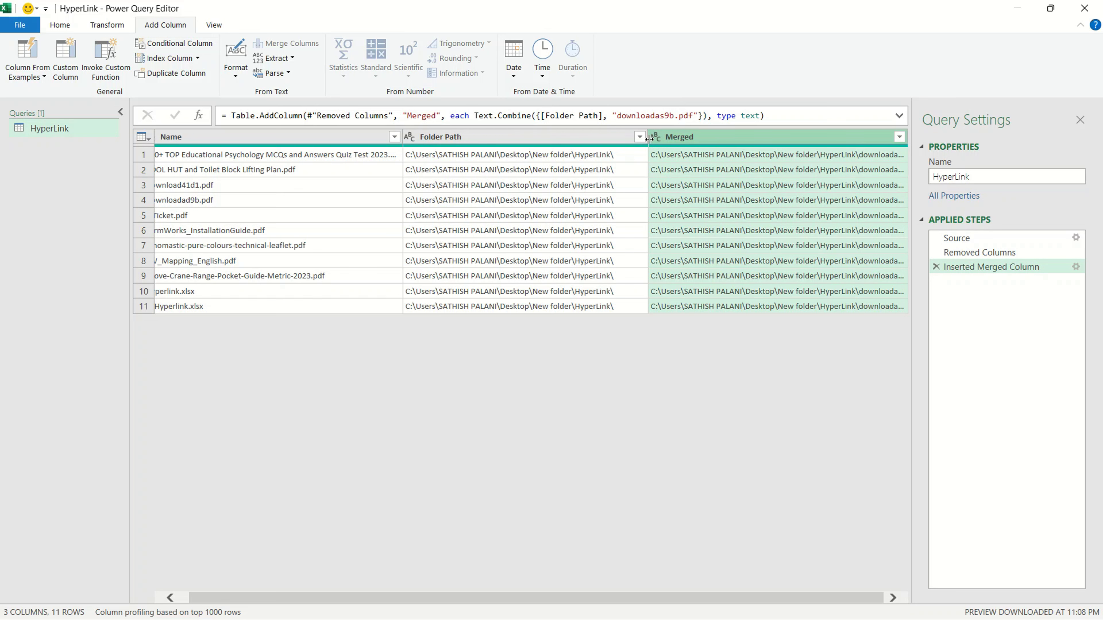
# - Narrow the Folder Path column, widen the Merged column to fit its full paths and select row 4's merged value
pyautogui.moveTo(646, 145); pyautogui.dragTo(518, 147)
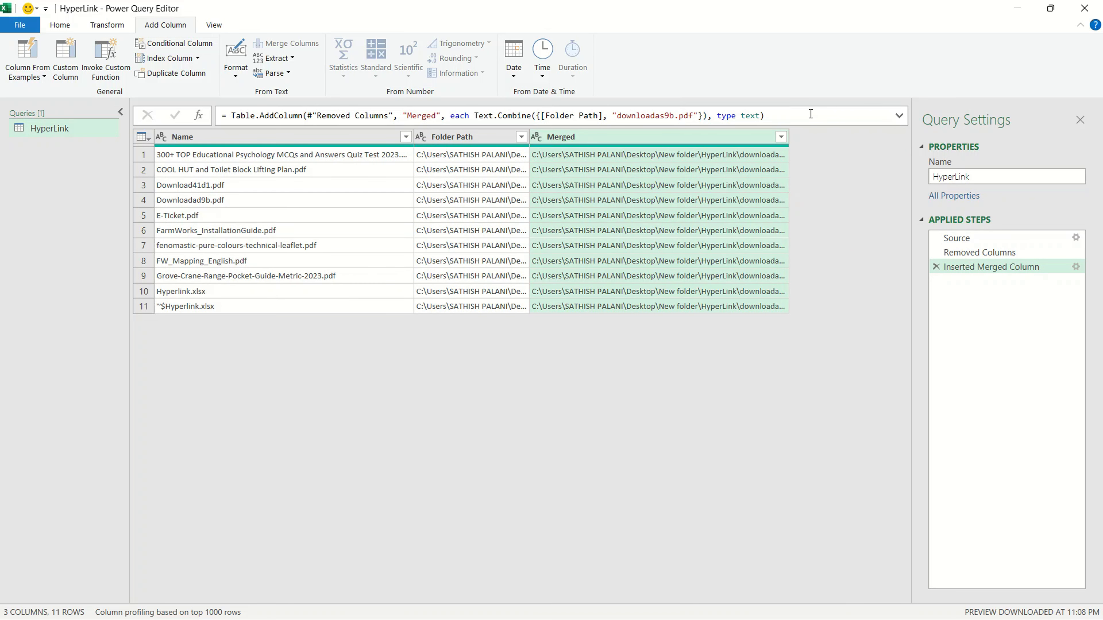
pyautogui.moveTo(789, 138); pyautogui.dragTo(878, 120)
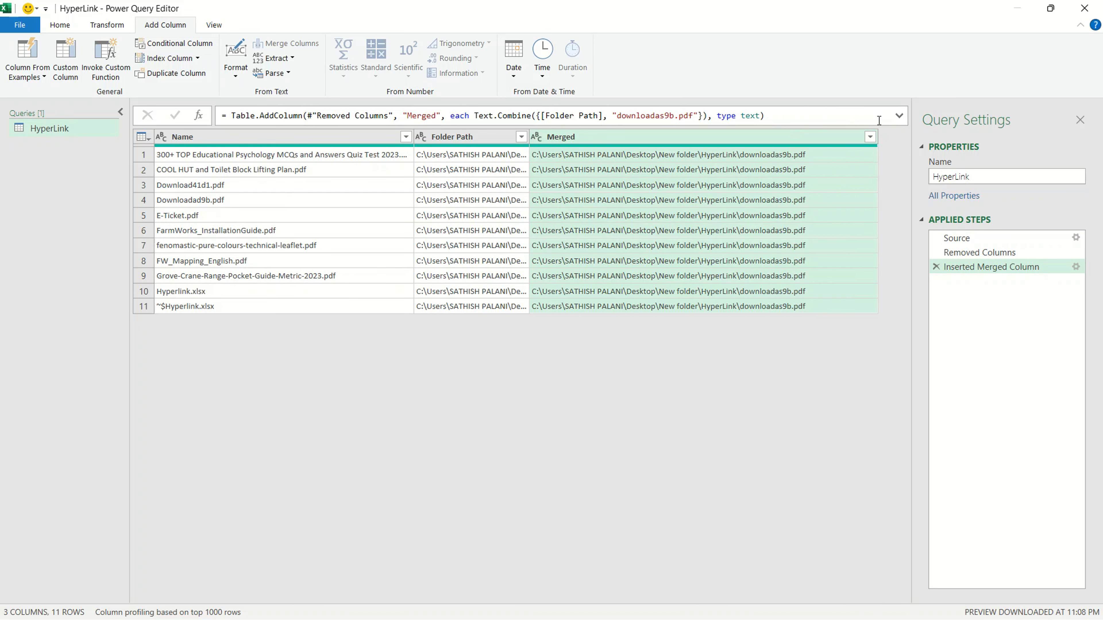
pyautogui.click(879, 117)
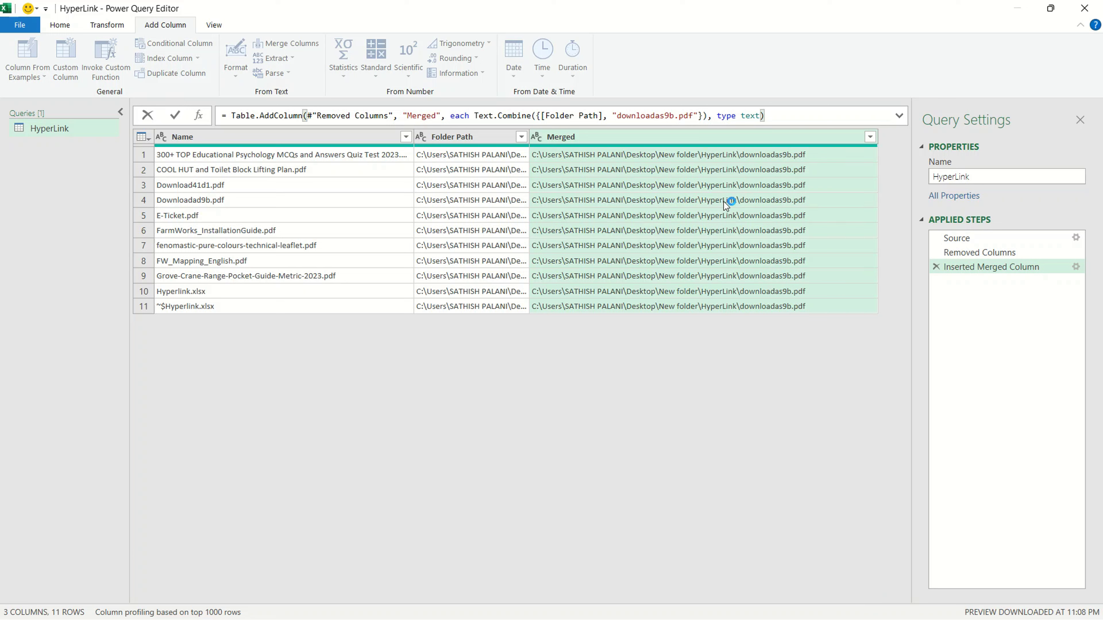
pyautogui.press('Return')
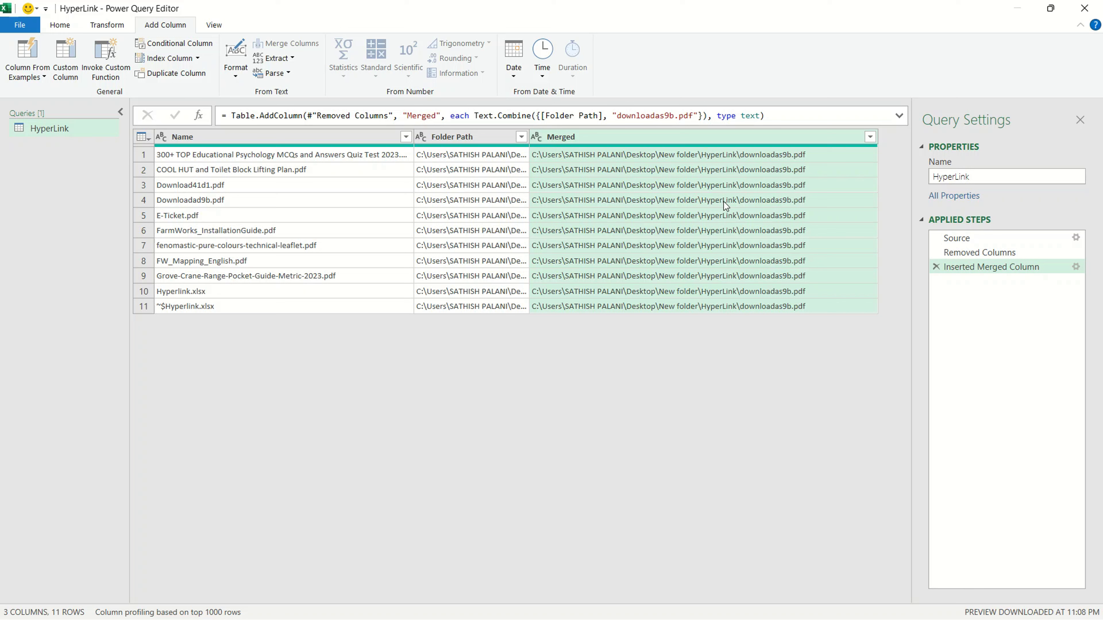
pyautogui.click(724, 201)
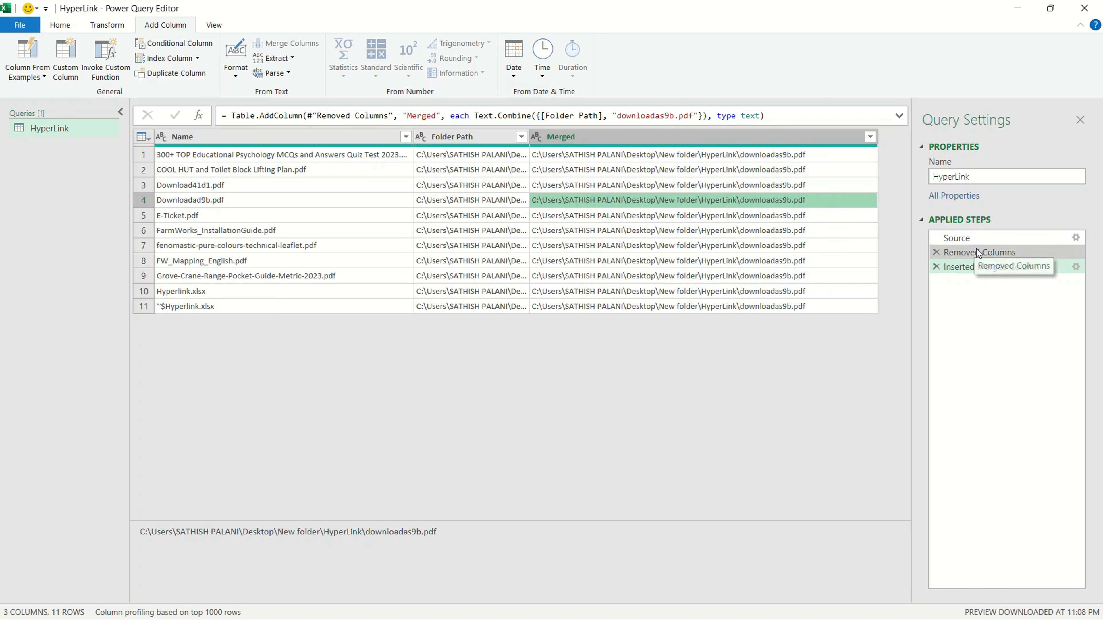
# - Edit the inserted Merged column step so its custom formula is Text.Combine({[Folder Path], [Name]})
pyautogui.rightClick(973, 267)
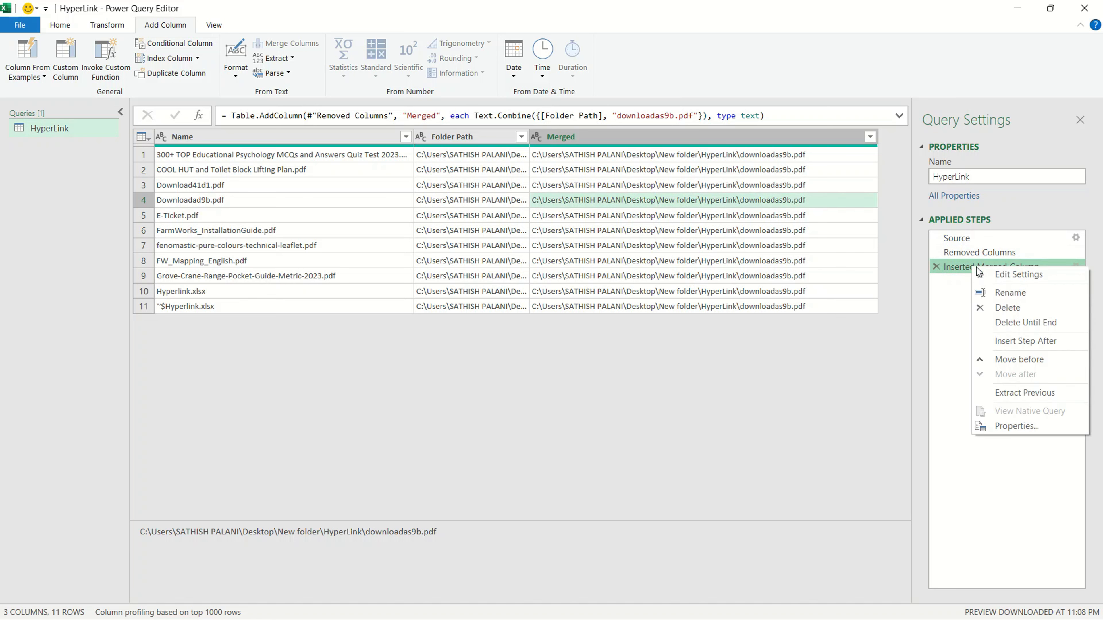
pyautogui.click(1024, 274)
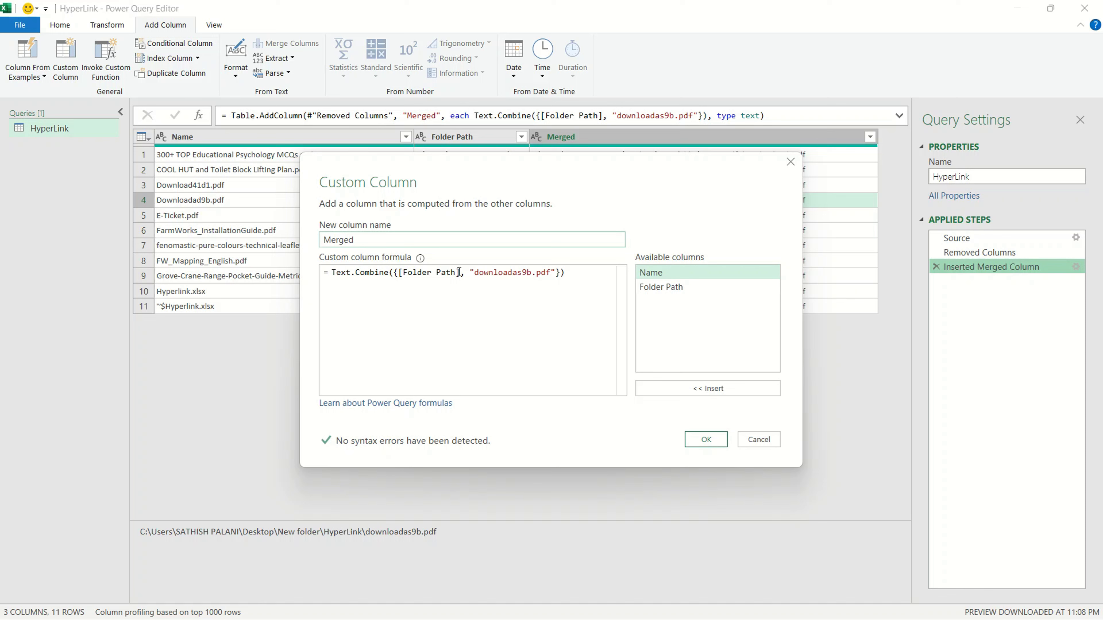
pyautogui.moveTo(469, 274); pyautogui.dragTo(556, 274)
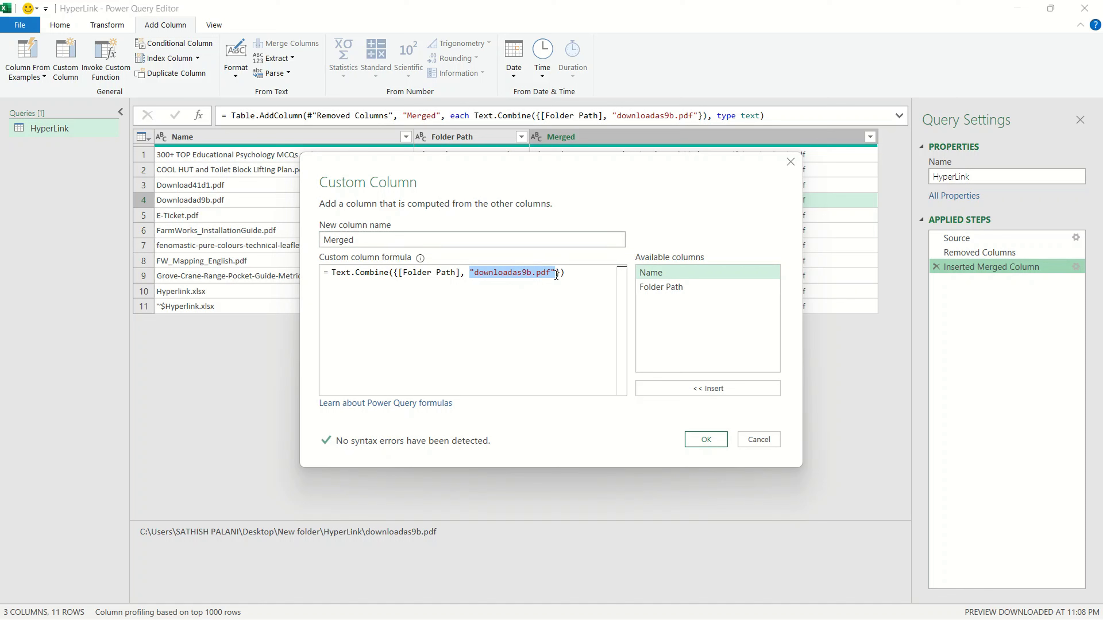
pyautogui.press('BackSpace')
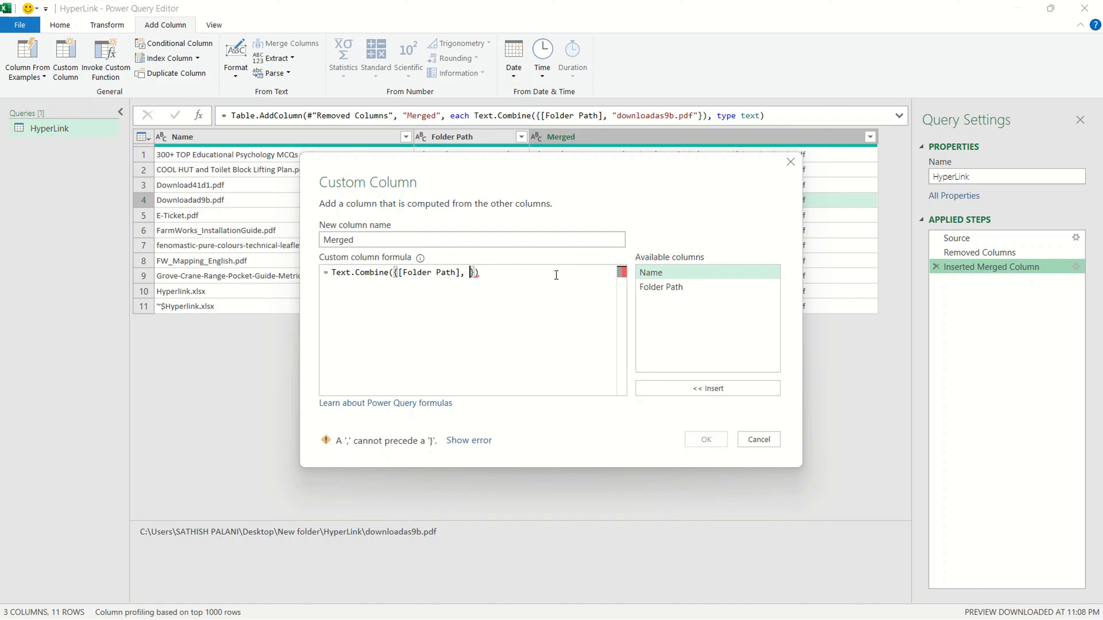
pyautogui.write('[')
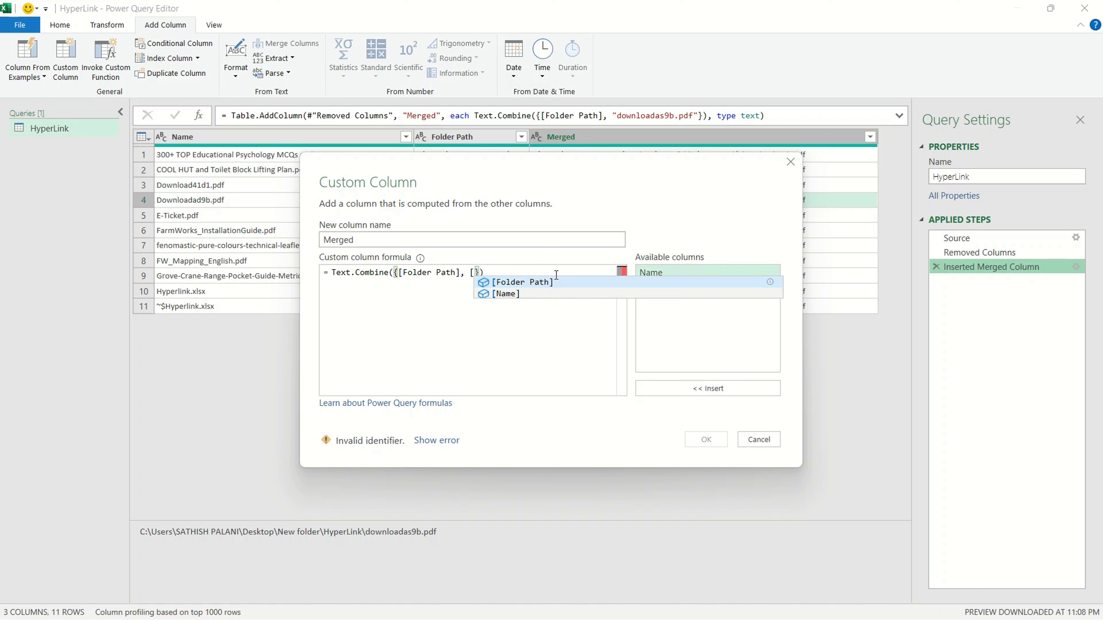
pyautogui.write('na')
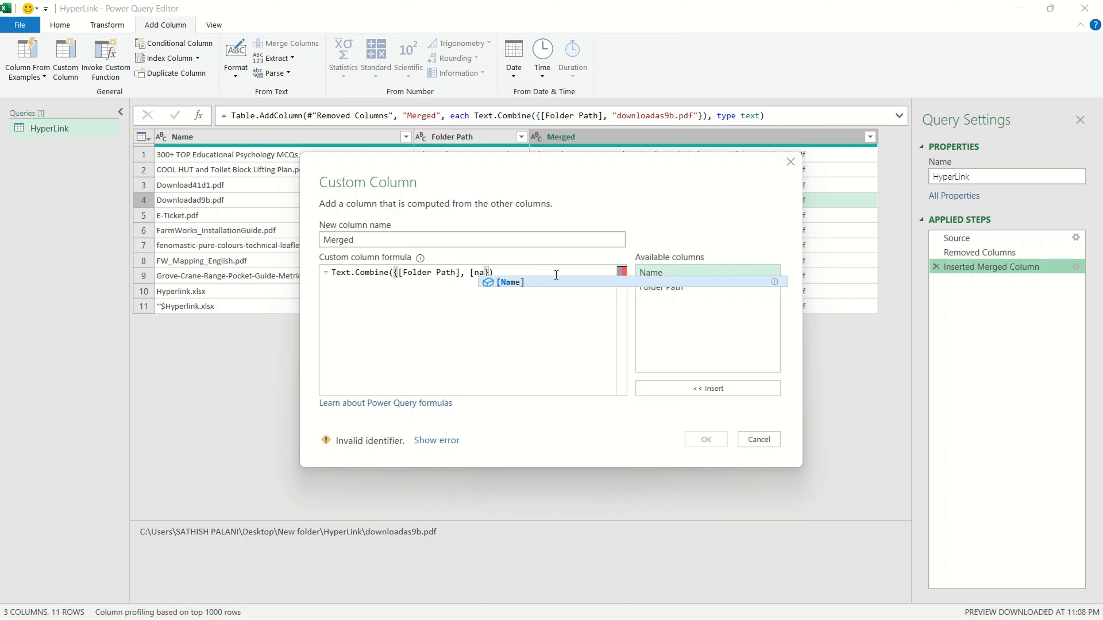
pyautogui.press('Tab')
pyautogui.press('Delete')
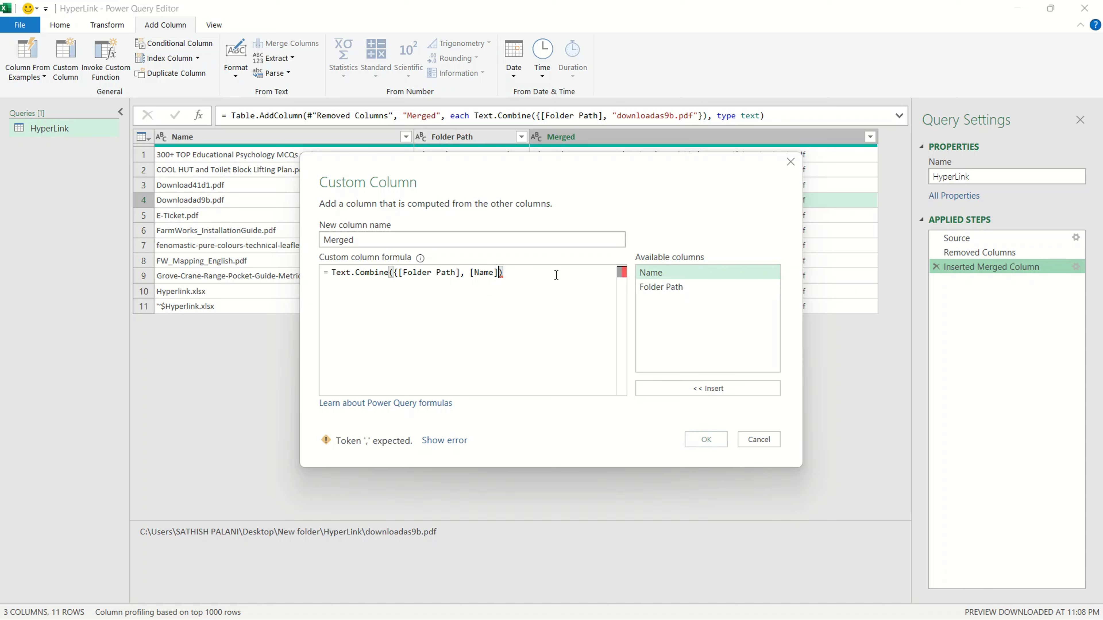
pyautogui.press('Return')
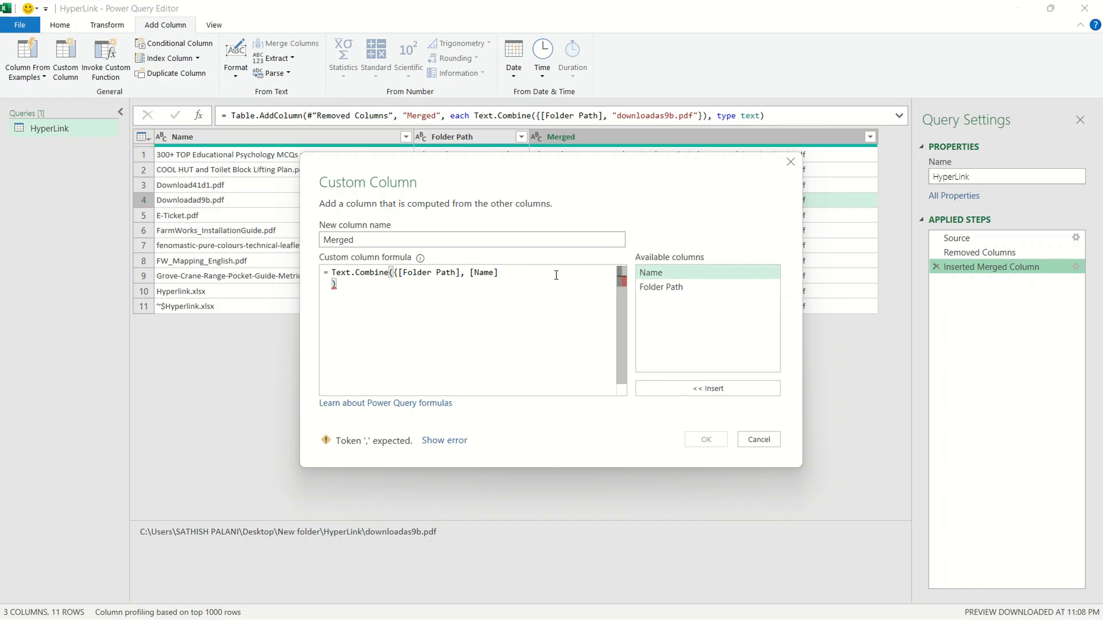
pyautogui.press('BackSpace')
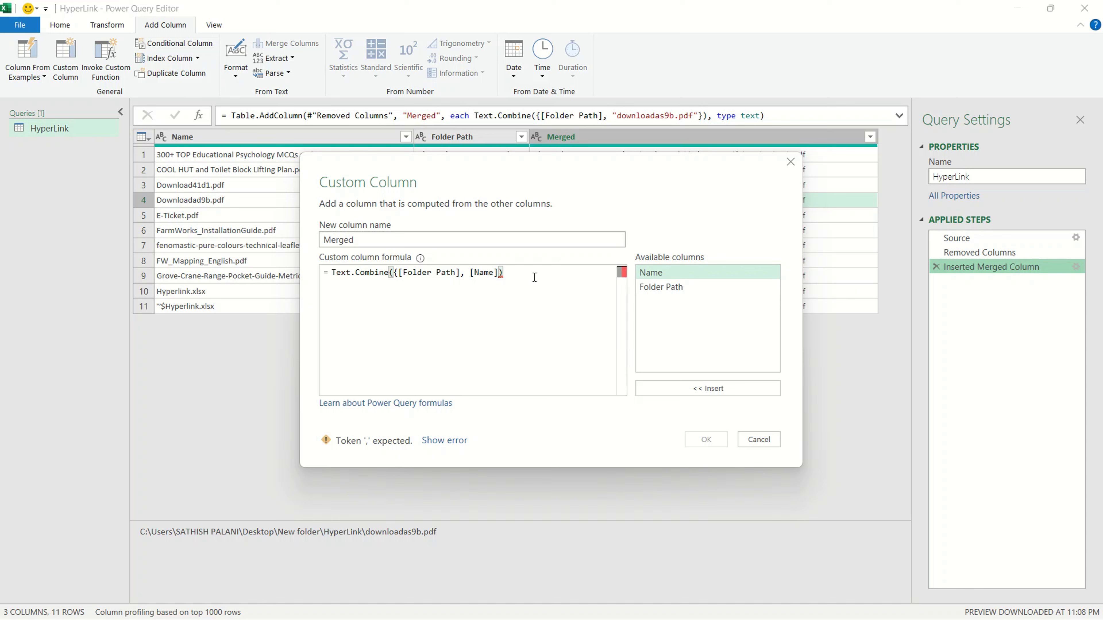
pyautogui.write('}')
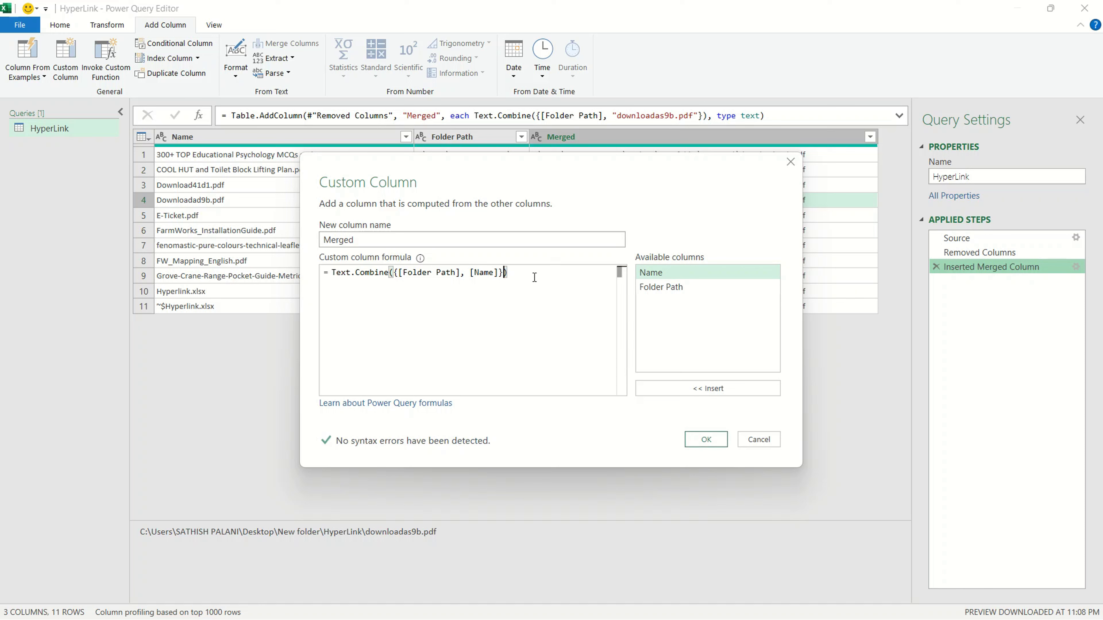
pyautogui.click(707, 440)
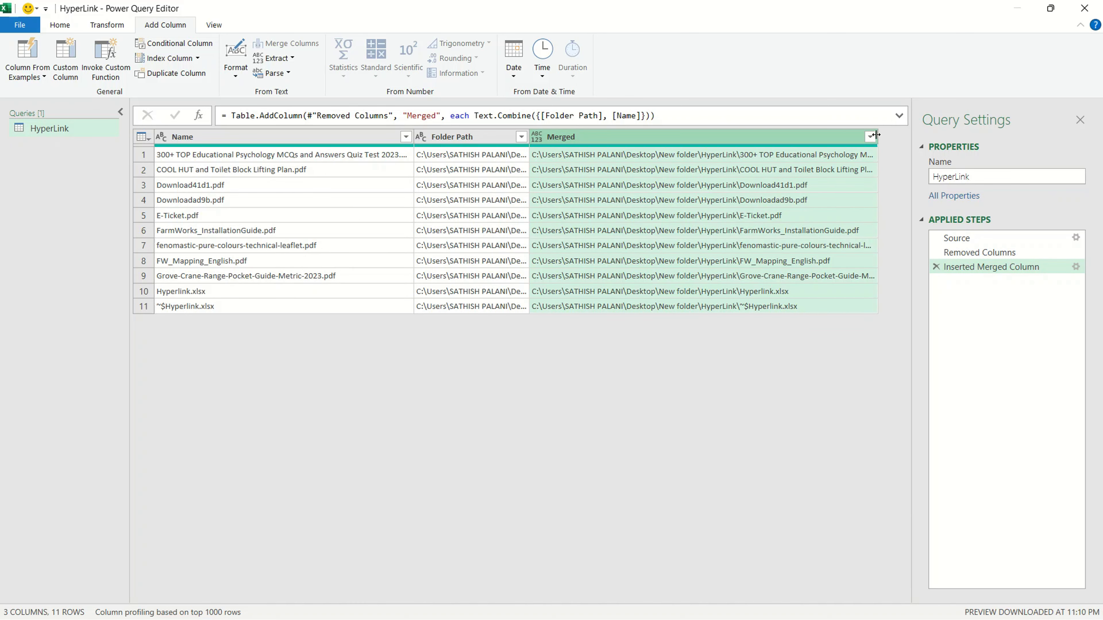
# - Widen the Merged column slightly and remove the Folder Path column from the query
pyautogui.moveTo(877, 138); pyautogui.dragTo(909, 146)
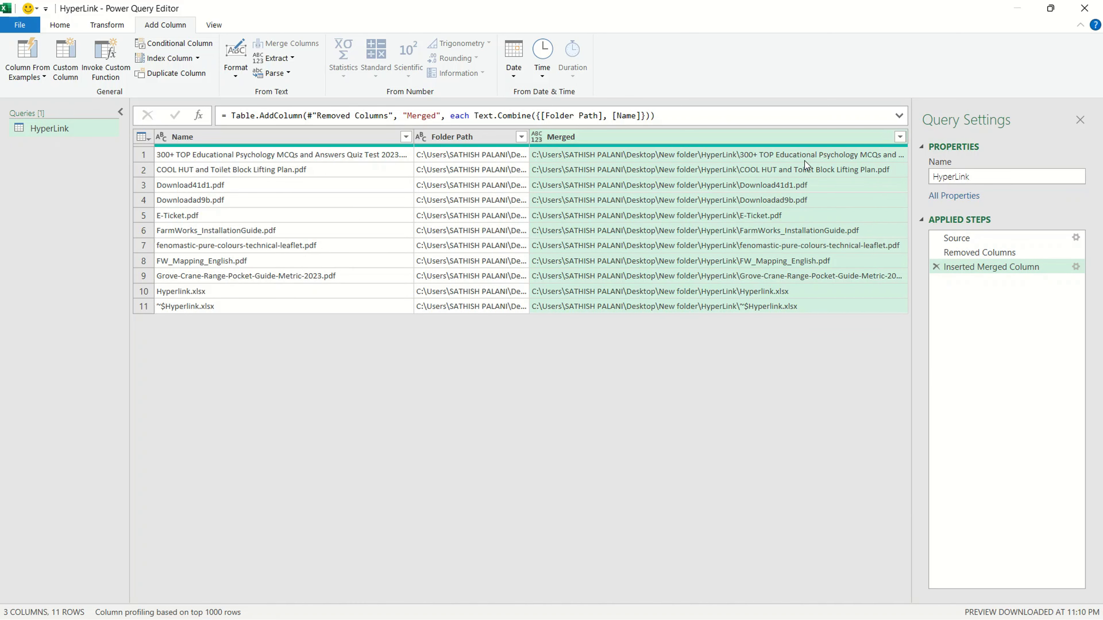
pyautogui.click(469, 131)
pyautogui.rightClick(469, 138)
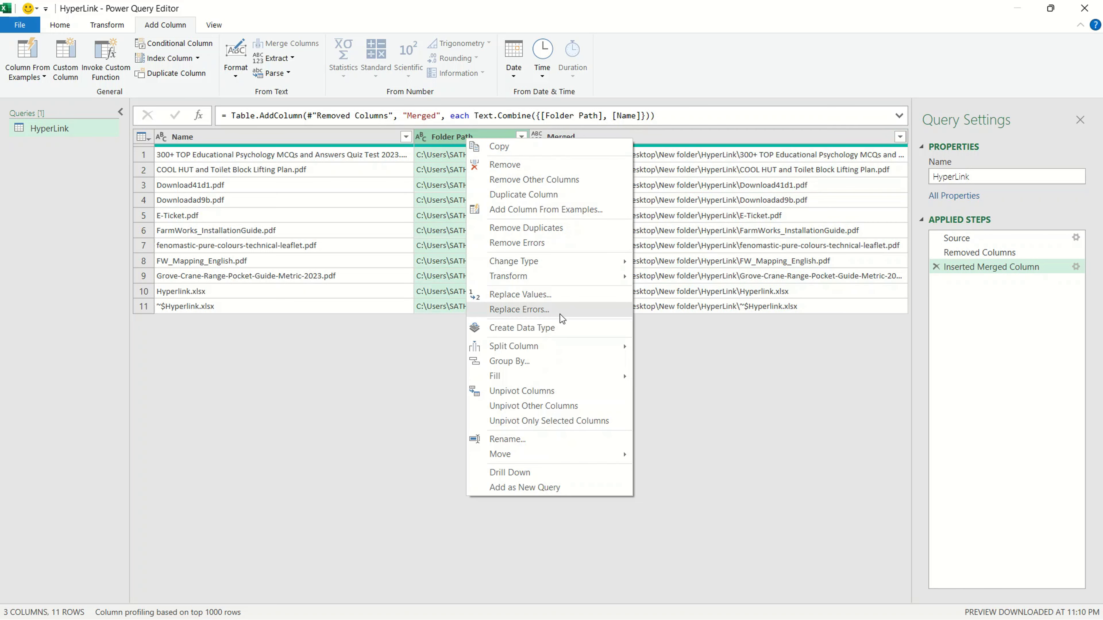
pyautogui.click(544, 165)
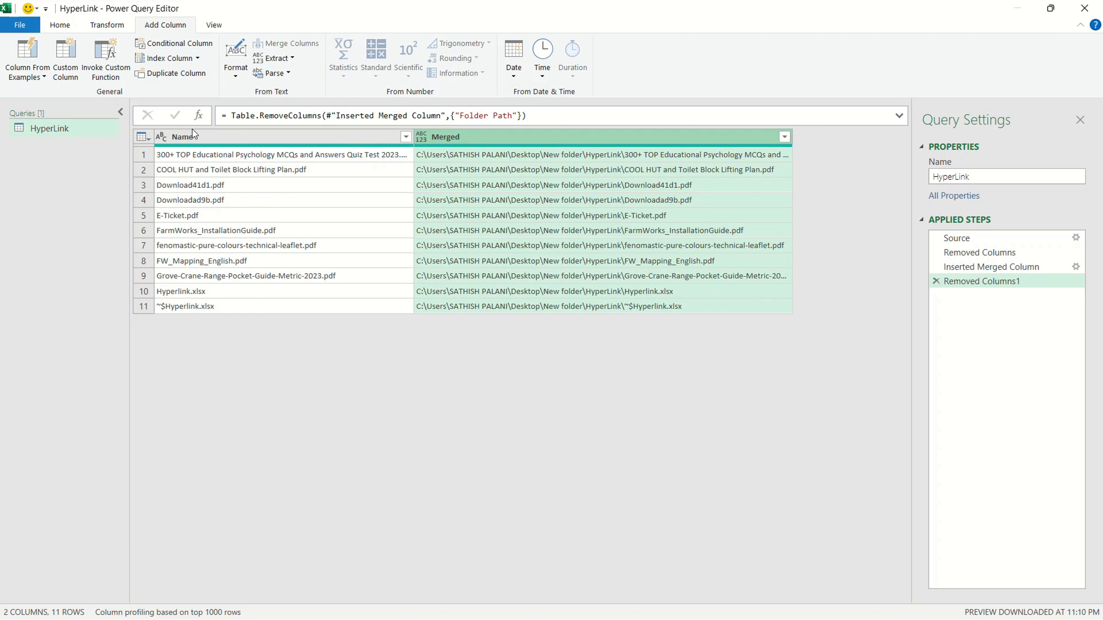
# - Close the query editor, load the result into the worksheet and select the listed file names and merged paths
pyautogui.click(10, 27)
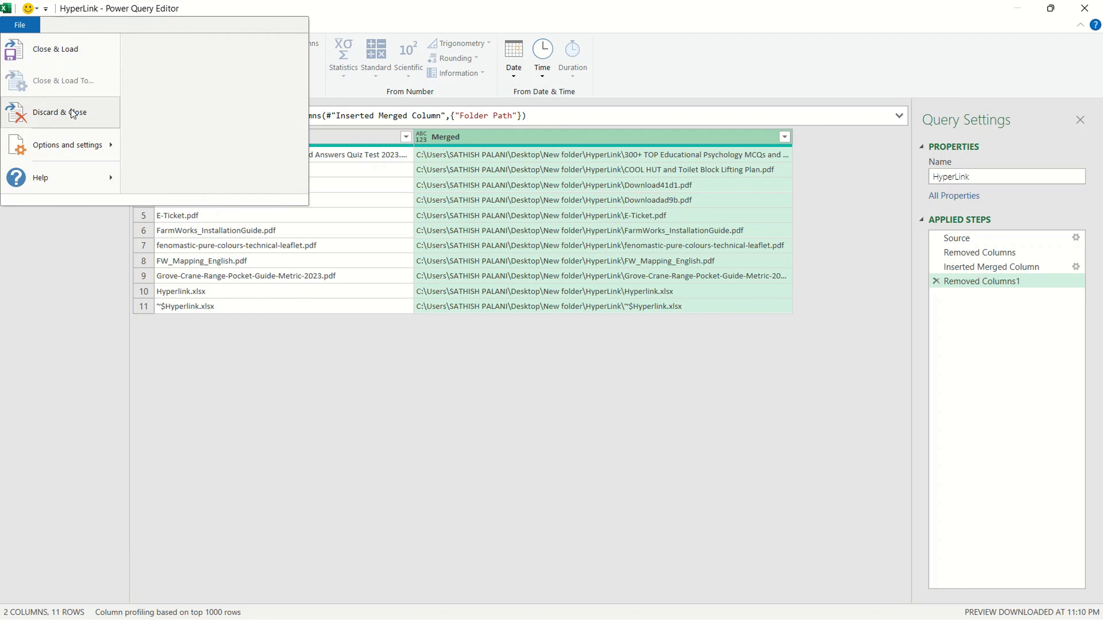
pyautogui.click(77, 60)
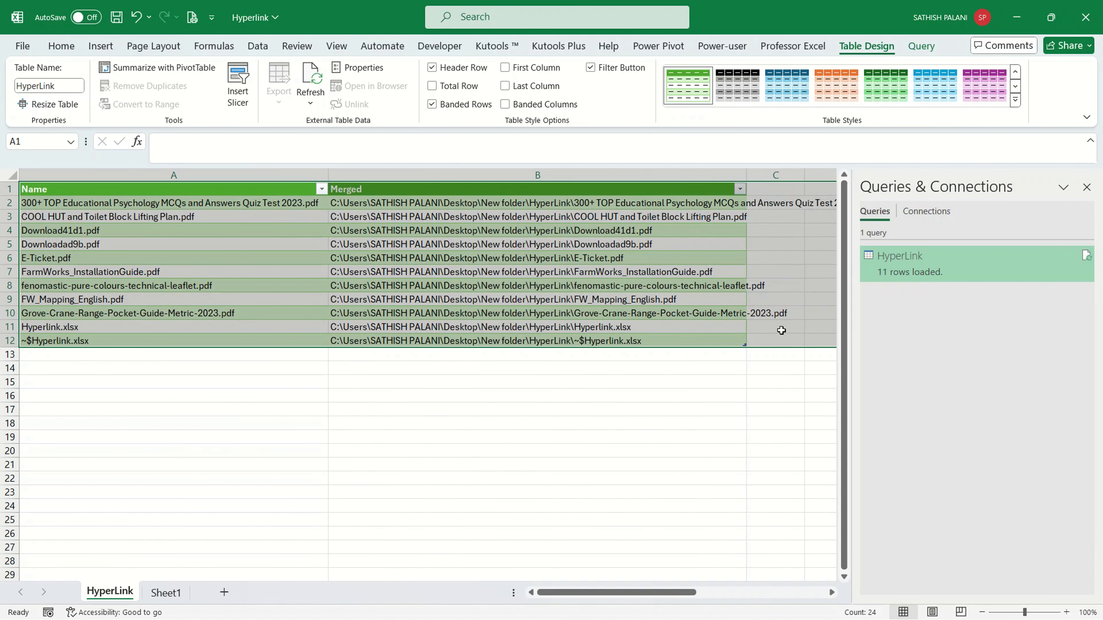
pyautogui.moveTo(660, 593); pyautogui.dragTo(494, 556)
pyautogui.moveTo(178, 202); pyautogui.dragTo(174, 341)
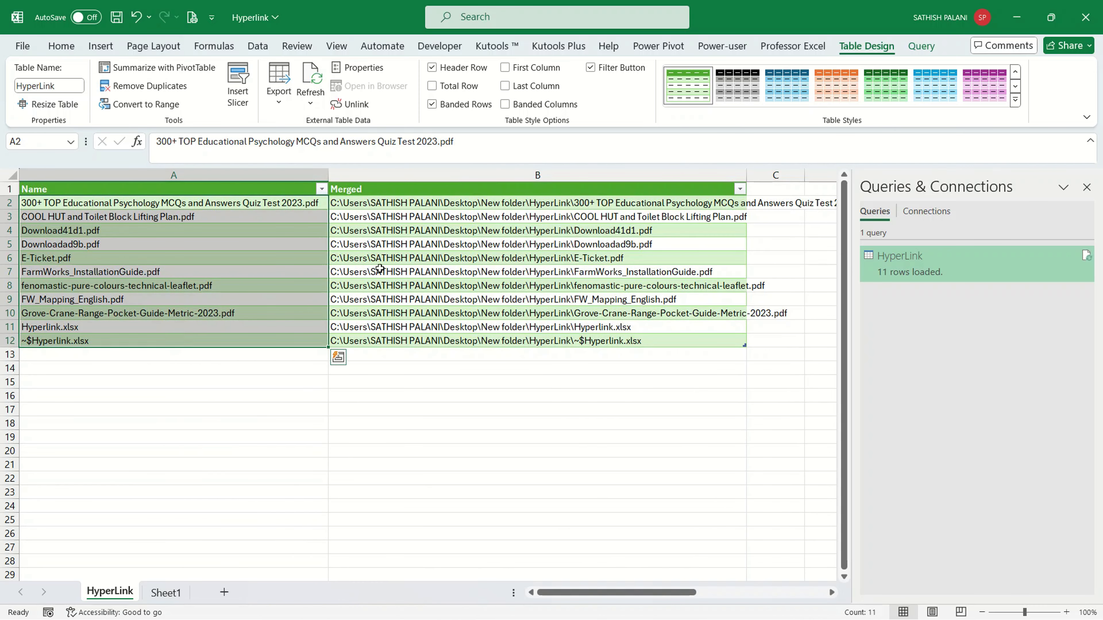
pyautogui.moveTo(420, 212); pyautogui.dragTo(448, 336)
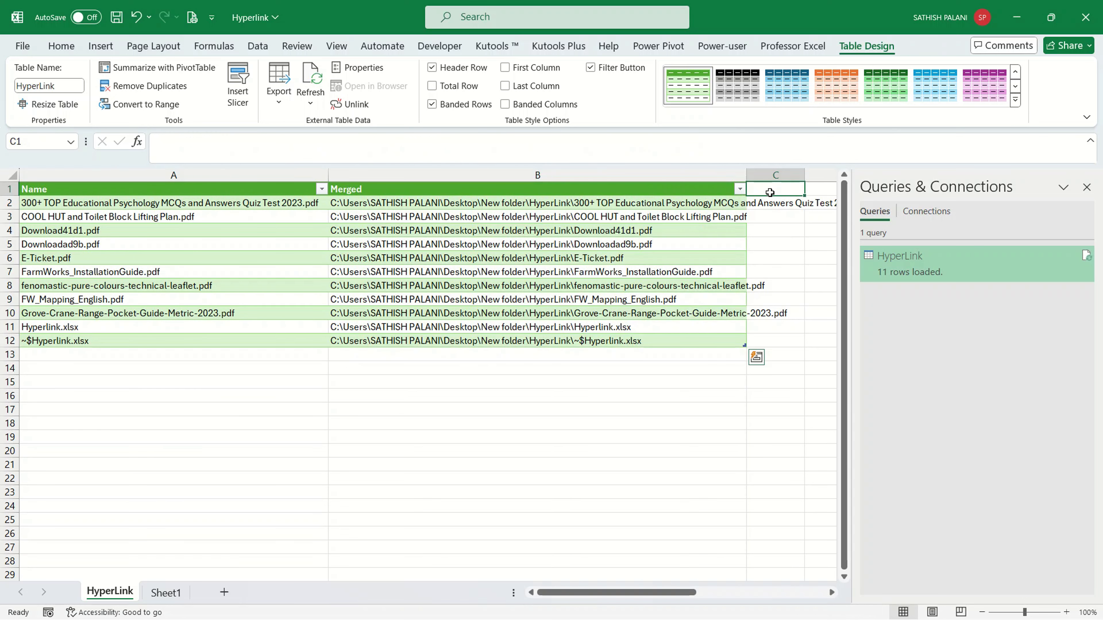
# - Add a third table column by entering the header link in C1
pyautogui.click(769, 192)
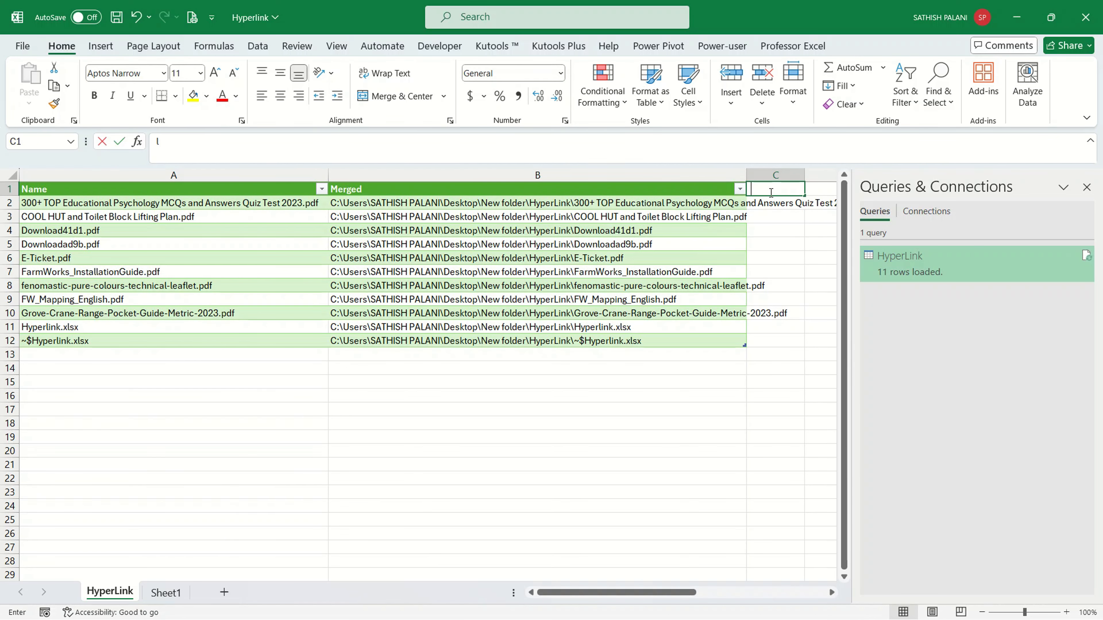
pyautogui.write('link')
pyautogui.press('Return')
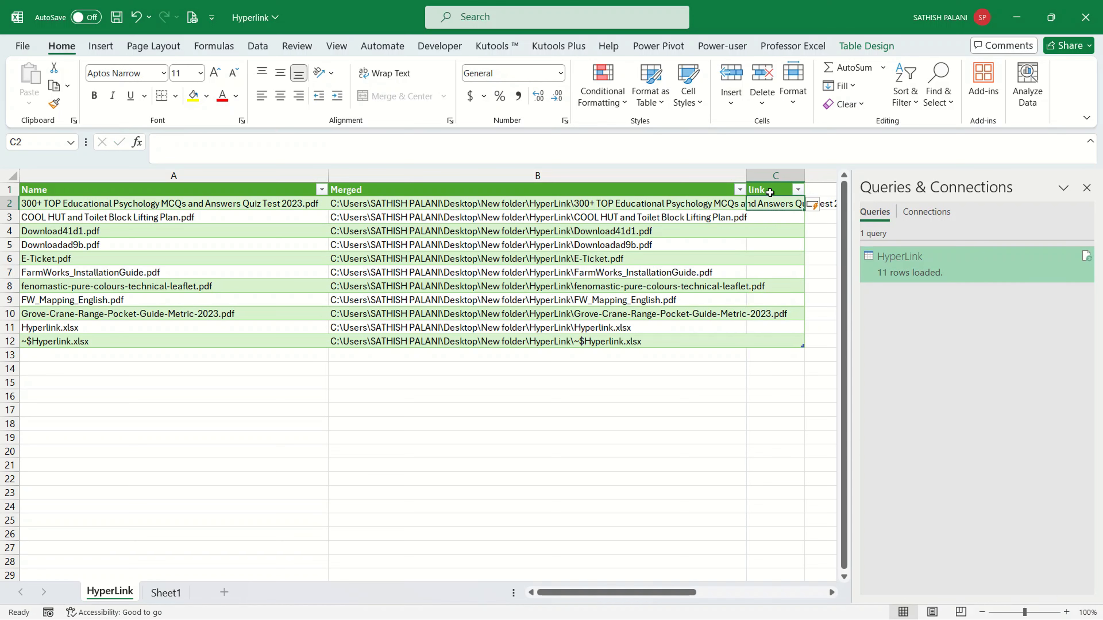
# - Try to enter the formula +HyperLink in C2 of the link column
pyautogui.write('+hy')
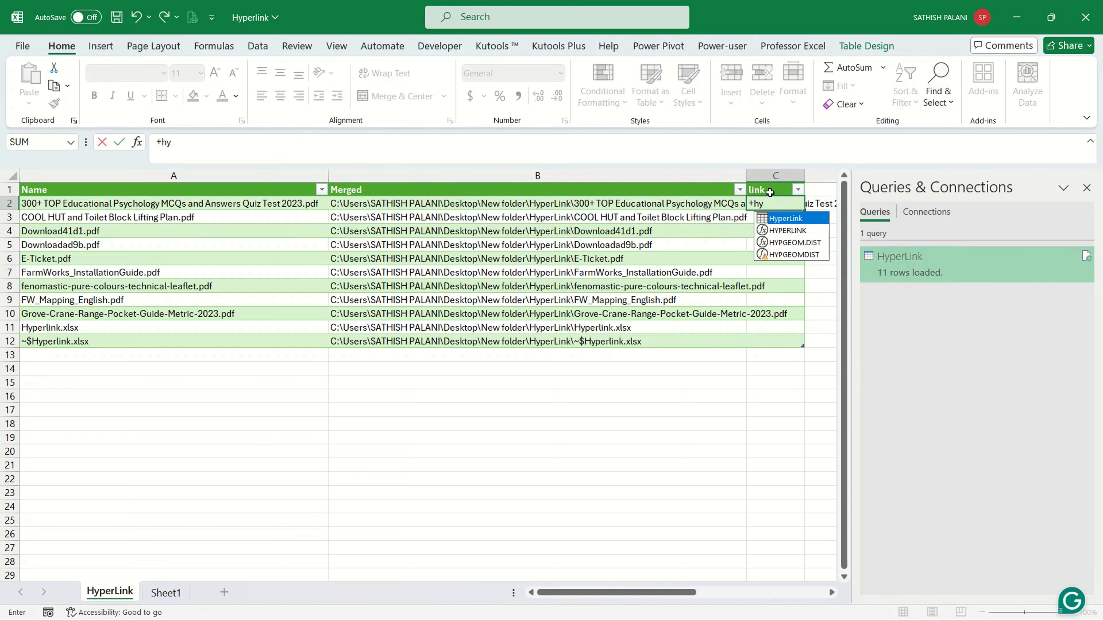
pyautogui.press('Tab')
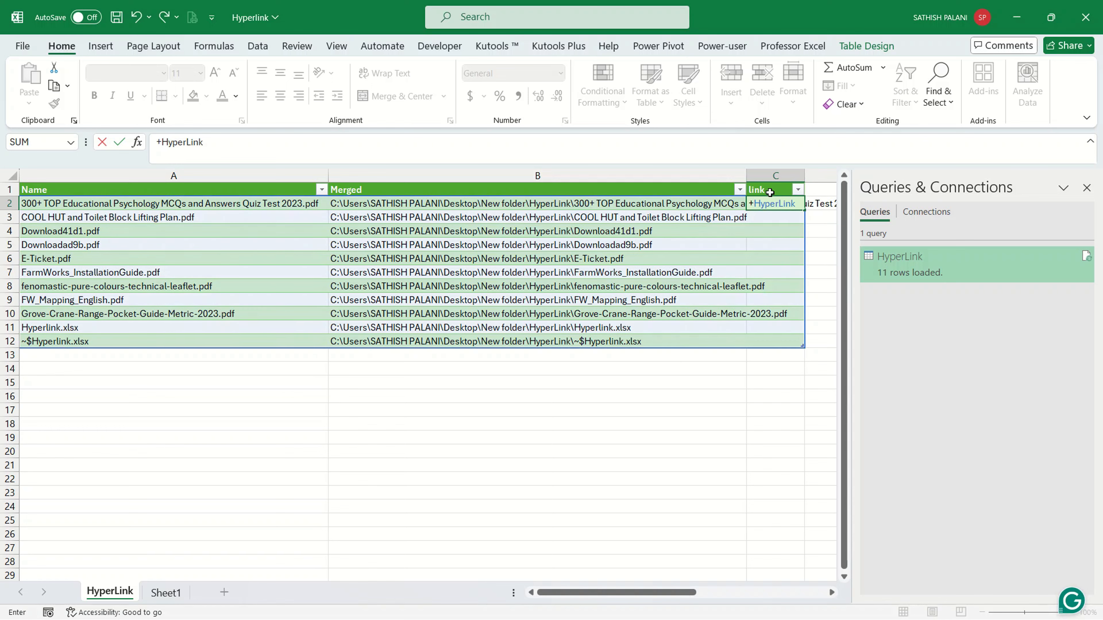
pyautogui.press('Return')
pyautogui.press('Return')
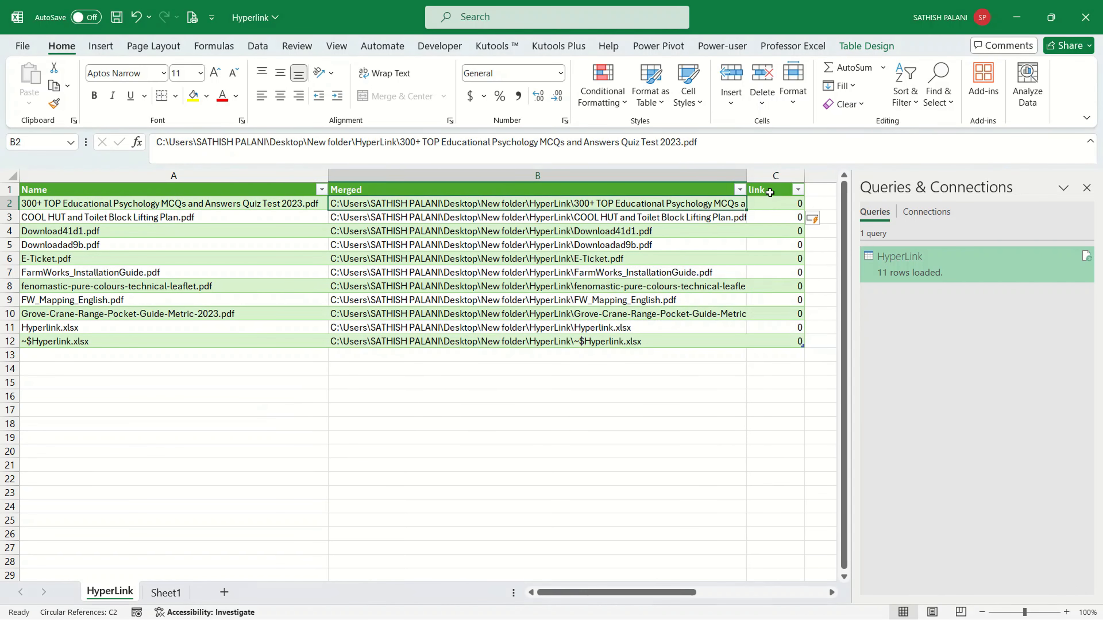
pyautogui.press('Right')
pyautogui.write('+')
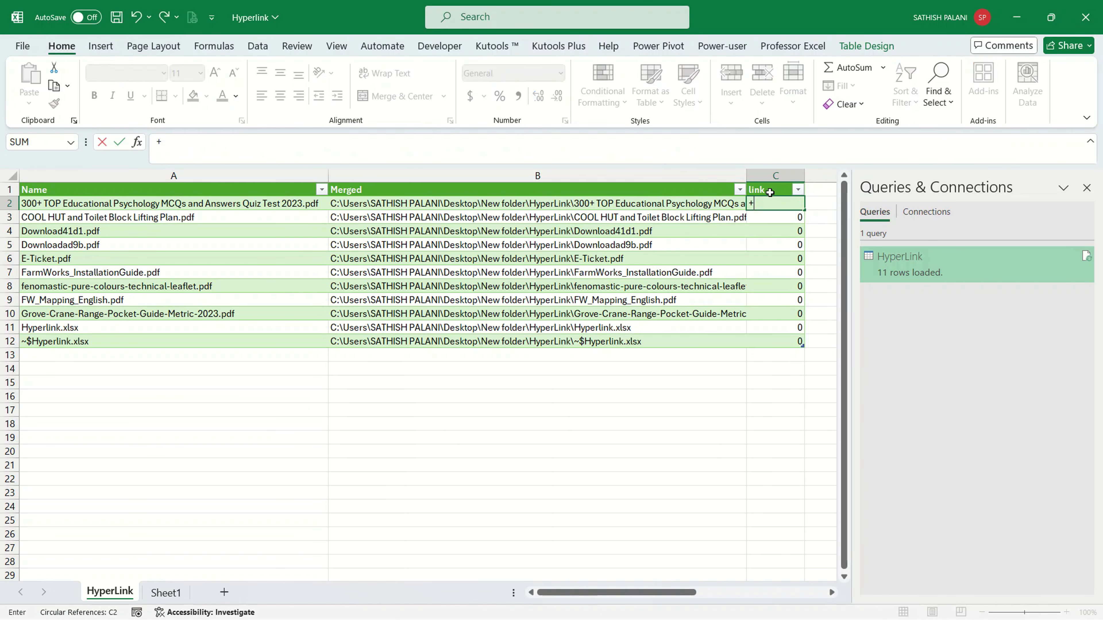
pyautogui.write('hy')
pyautogui.press('Down')
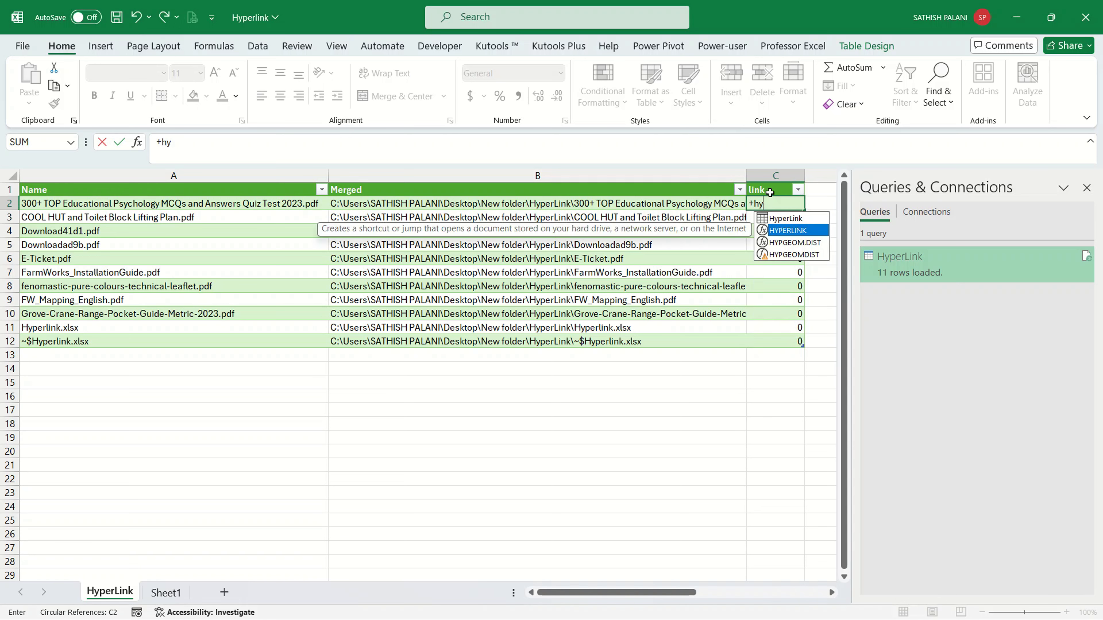
pyautogui.press('Tab')
pyautogui.press('Left')
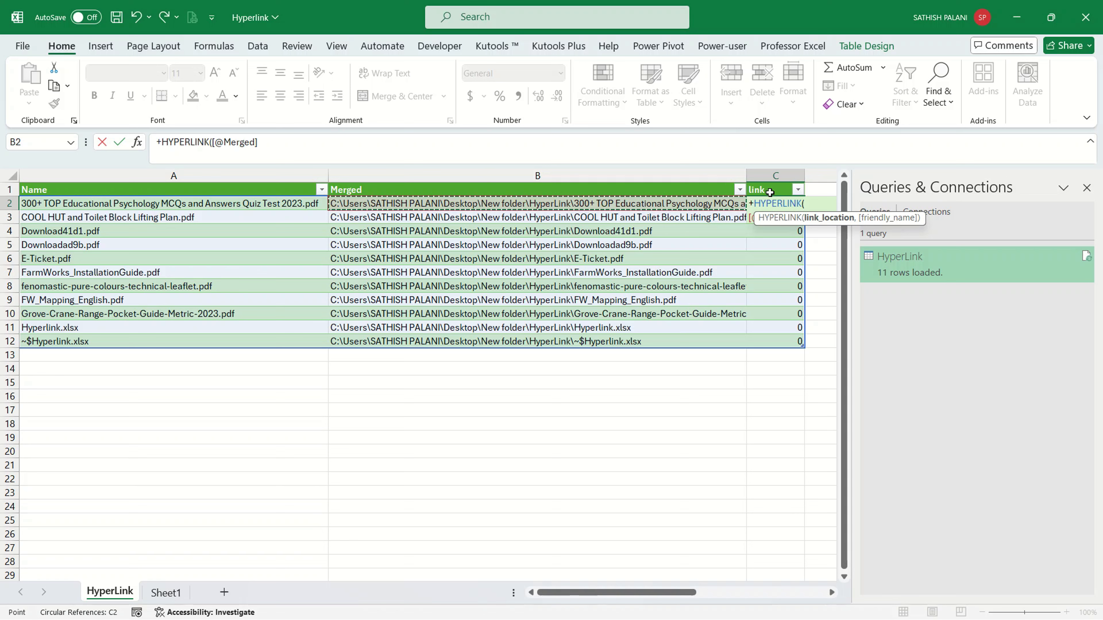
pyautogui.press('Escape')
pyautogui.write('+hy')
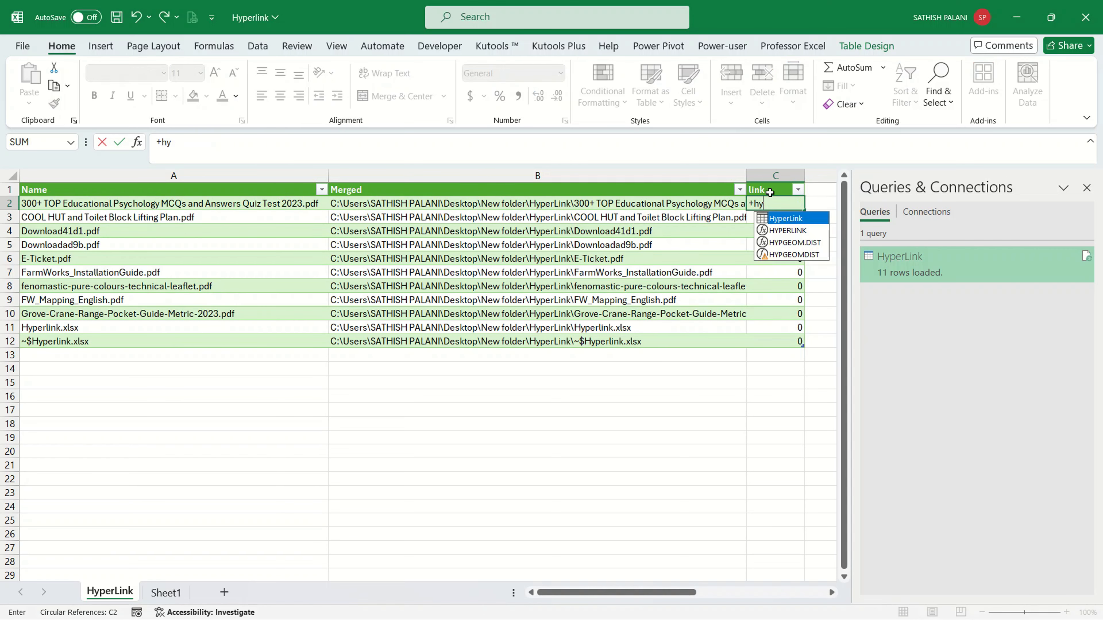
pyautogui.press('Down')
pyautogui.press('Tab')
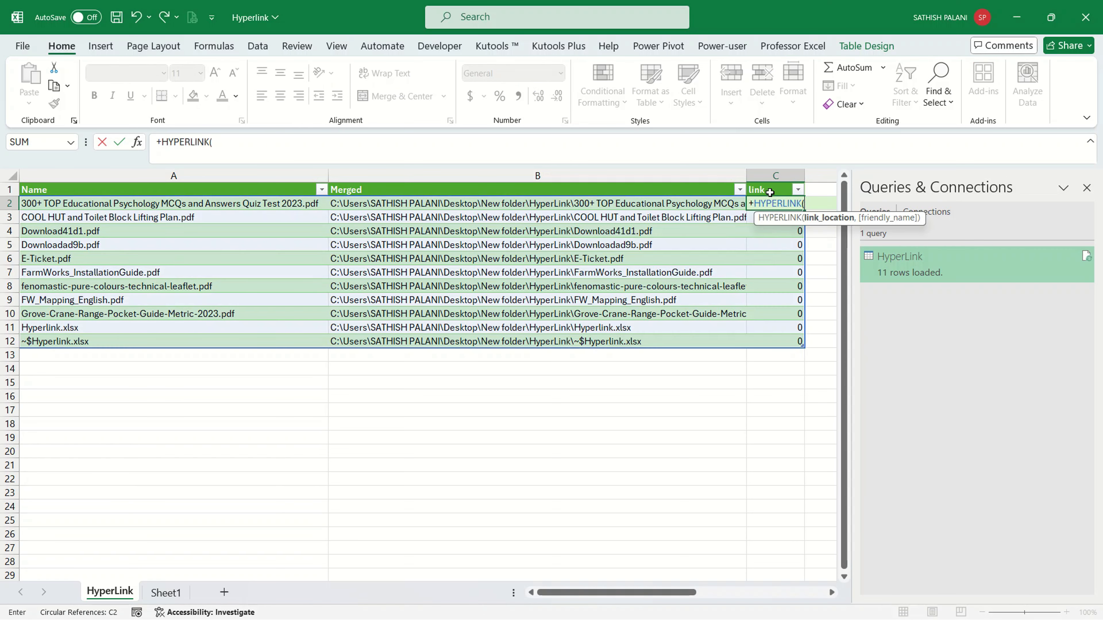
pyautogui.press('Left')
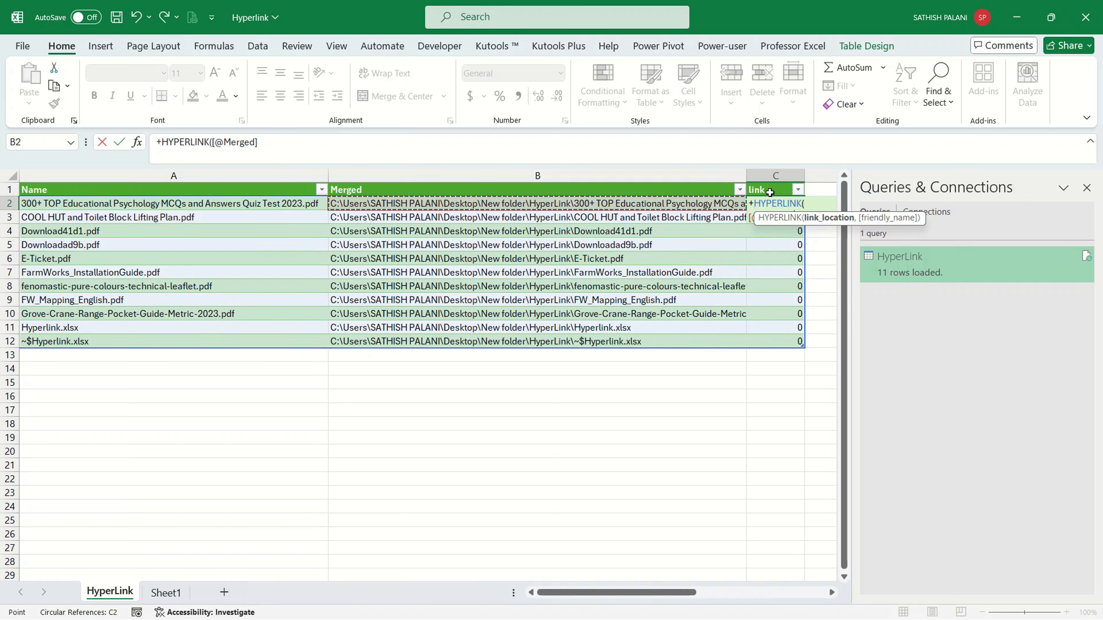
pyautogui.press('Return')
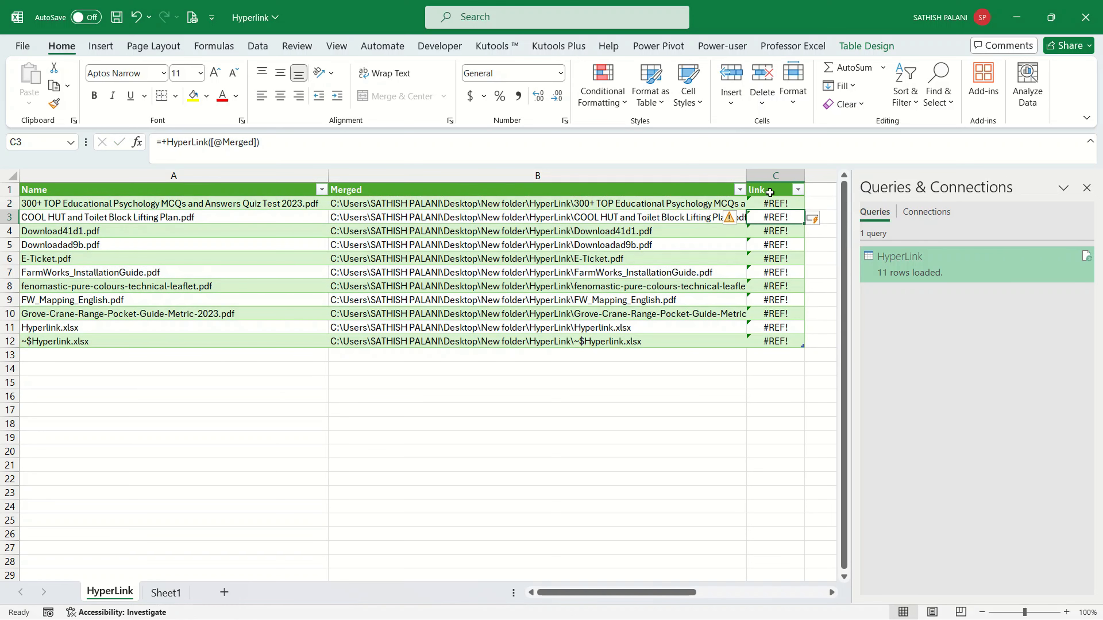
pyautogui.press('Up')
pyautogui.press('F2')
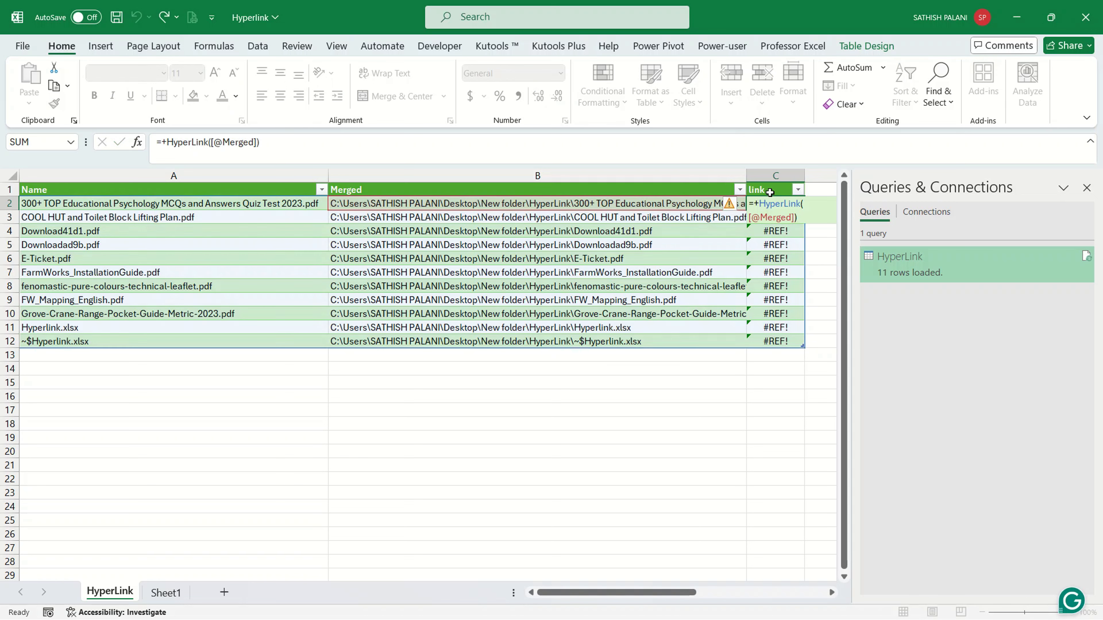
pyautogui.press('Escape')
# - Rename the HyperLink query as Data
pyautogui.rightClick(928, 262)
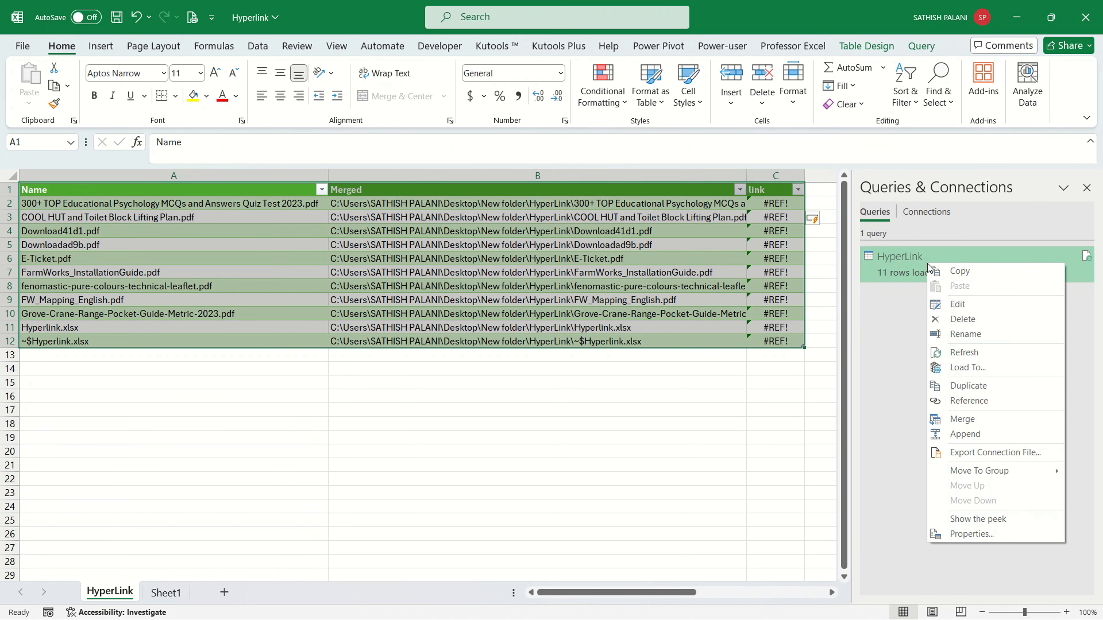
pyautogui.click(978, 333)
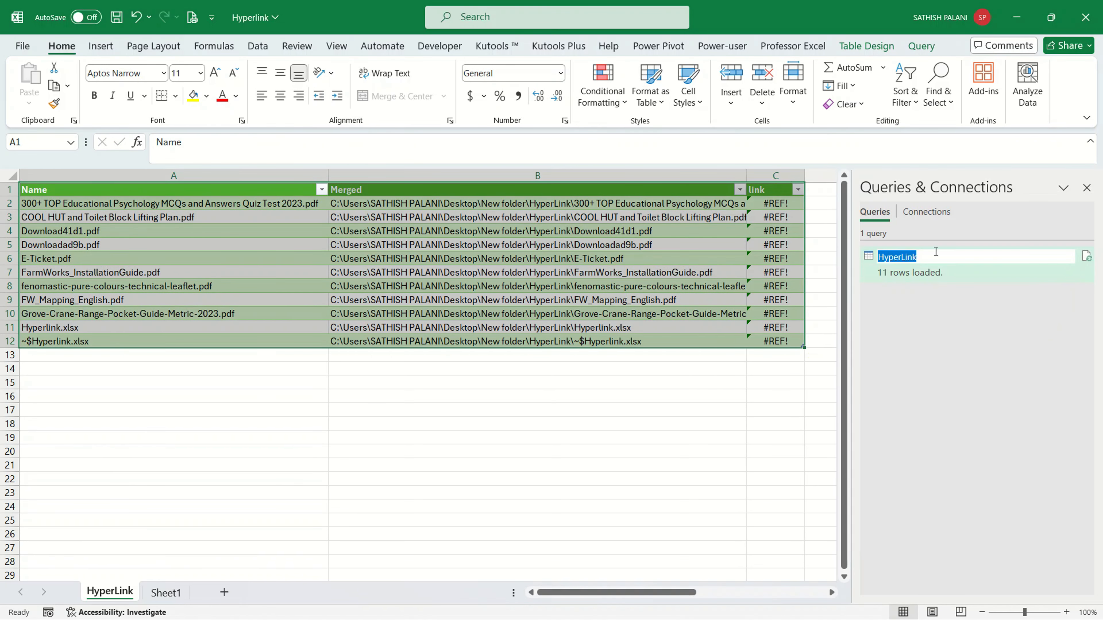
pyautogui.write('Data')
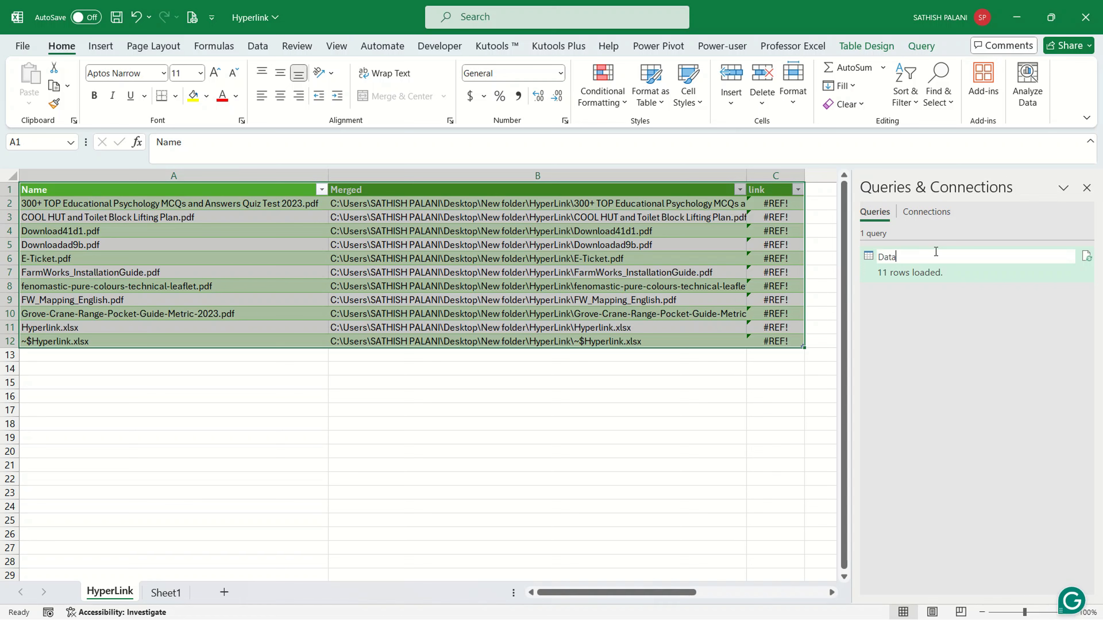
pyautogui.press('Return')
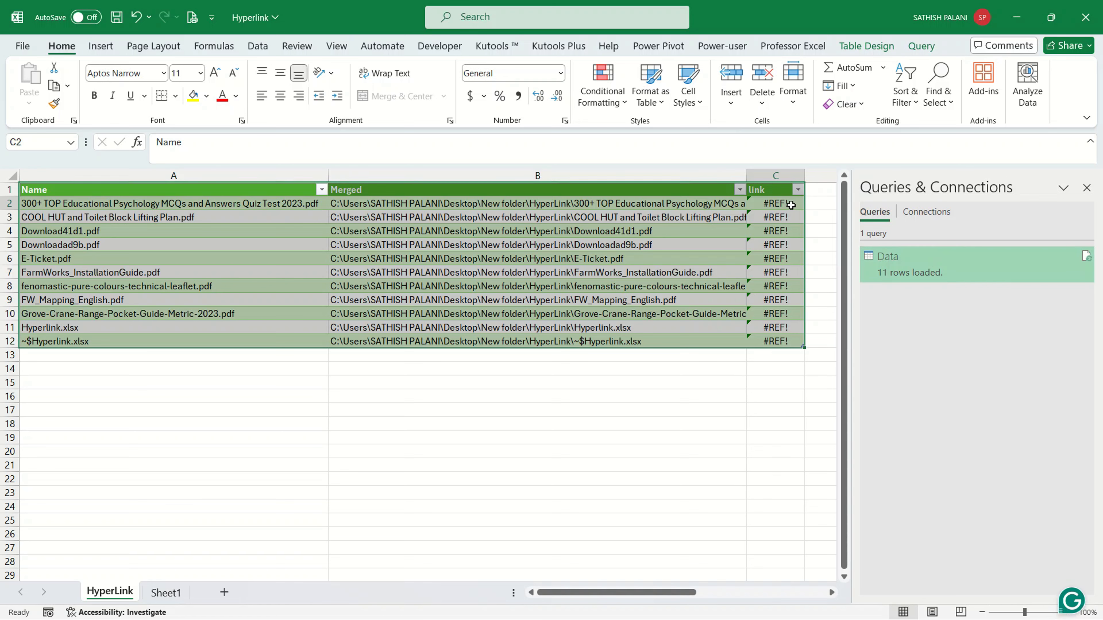
pyautogui.doubleClick(793, 203)
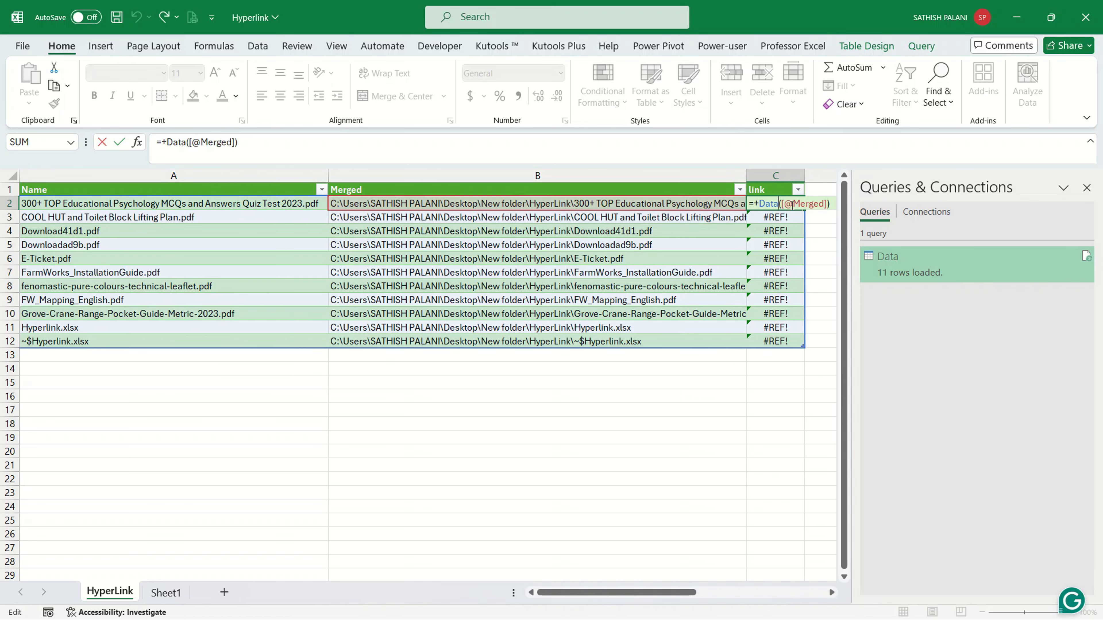
pyautogui.press('Escape')
pyautogui.doubleClick(791, 205)
pyautogui.press('Escape')
pyautogui.write('+hyper')
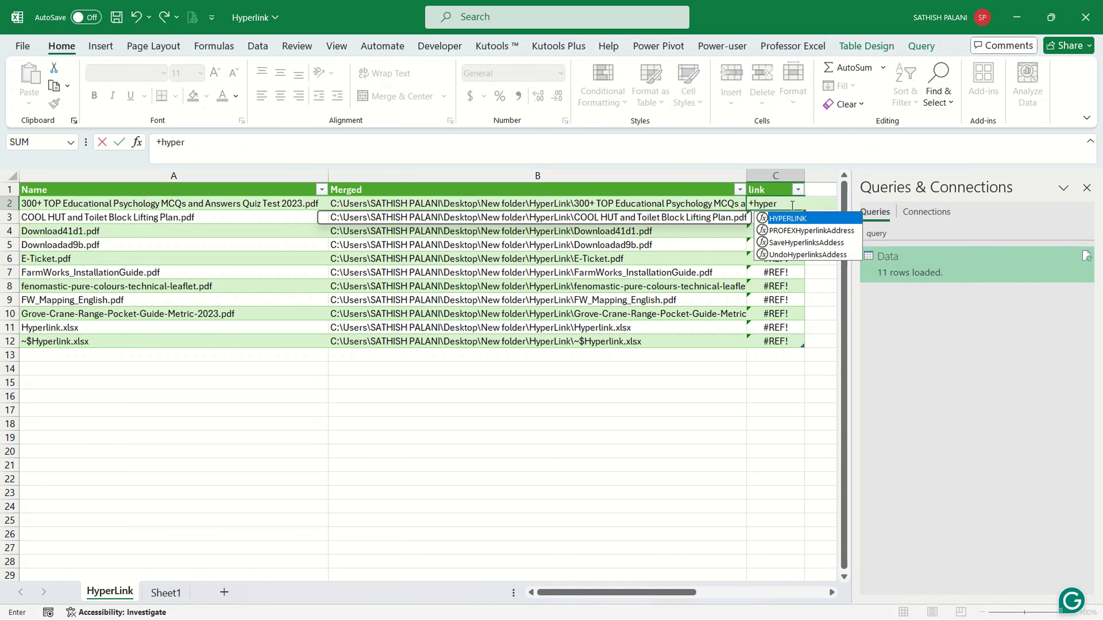
pyautogui.press('Tab')
pyautogui.press('Left')
pyautogui.hotkey('ctrl', 'Return')
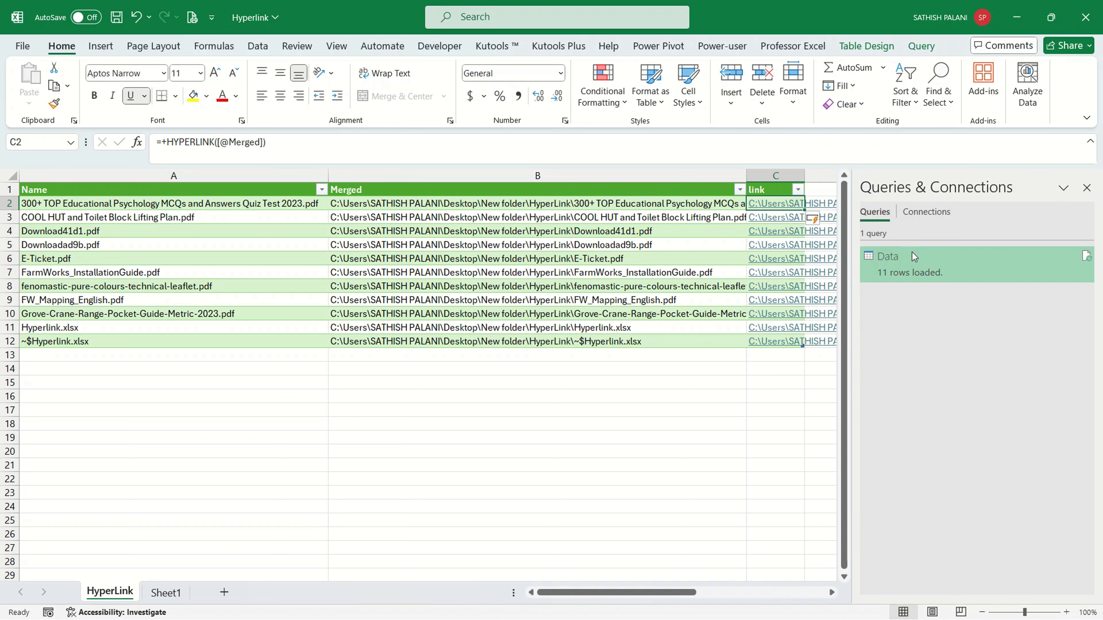
# - Close the Queries & Connections pane and autofit the width of the link column to its paths
pyautogui.click(1087, 188)
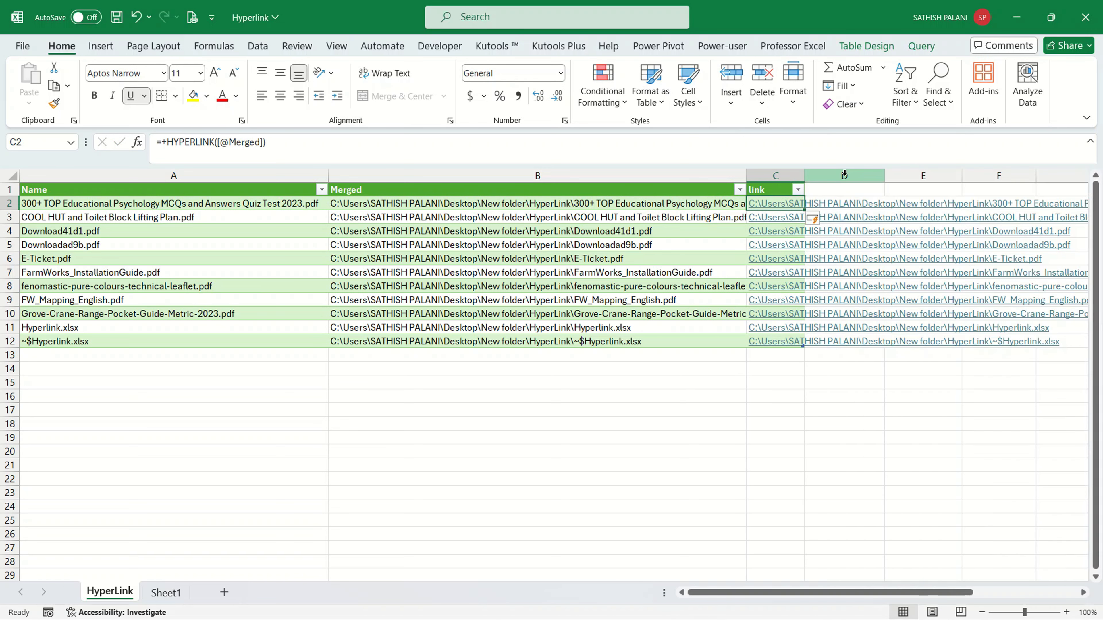
pyautogui.doubleClick(805, 175)
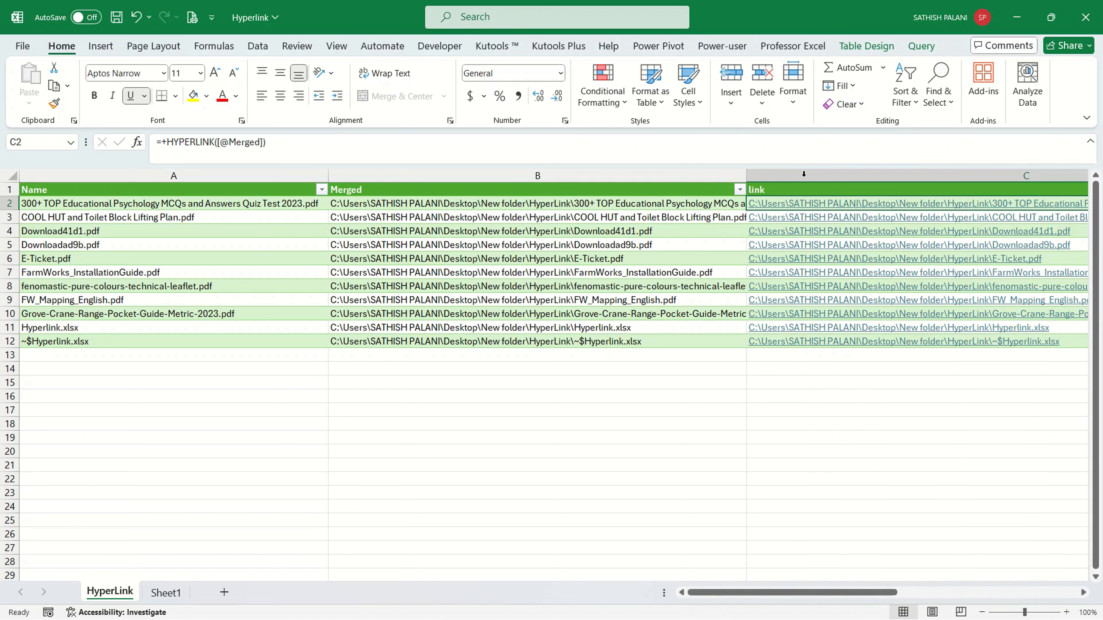
# - Test the links in C2 to C5 by opening each PDF, from the Educational Psychology quiz to Downloadad9b.pdf, and closing it again
pyautogui.click(951, 205)
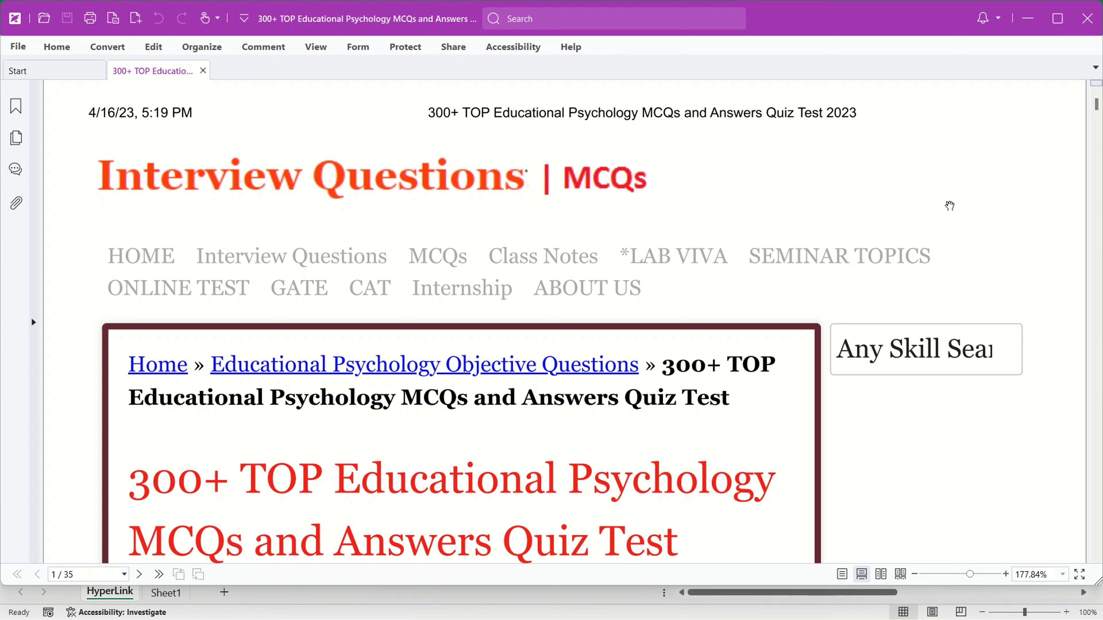
pyautogui.click(1088, 20)
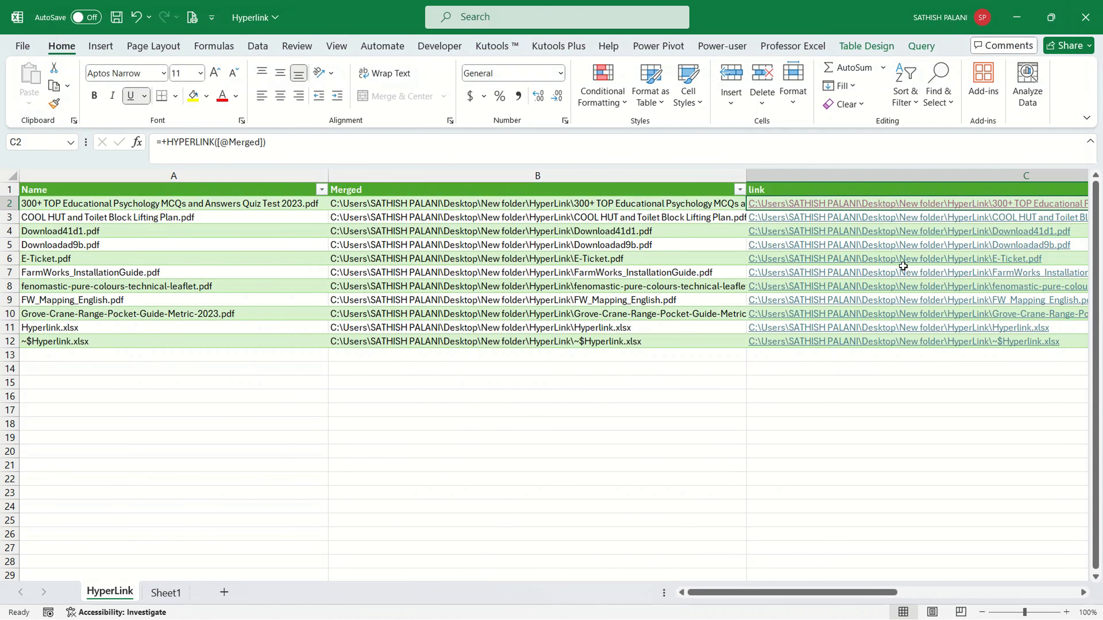
pyautogui.click(875, 219)
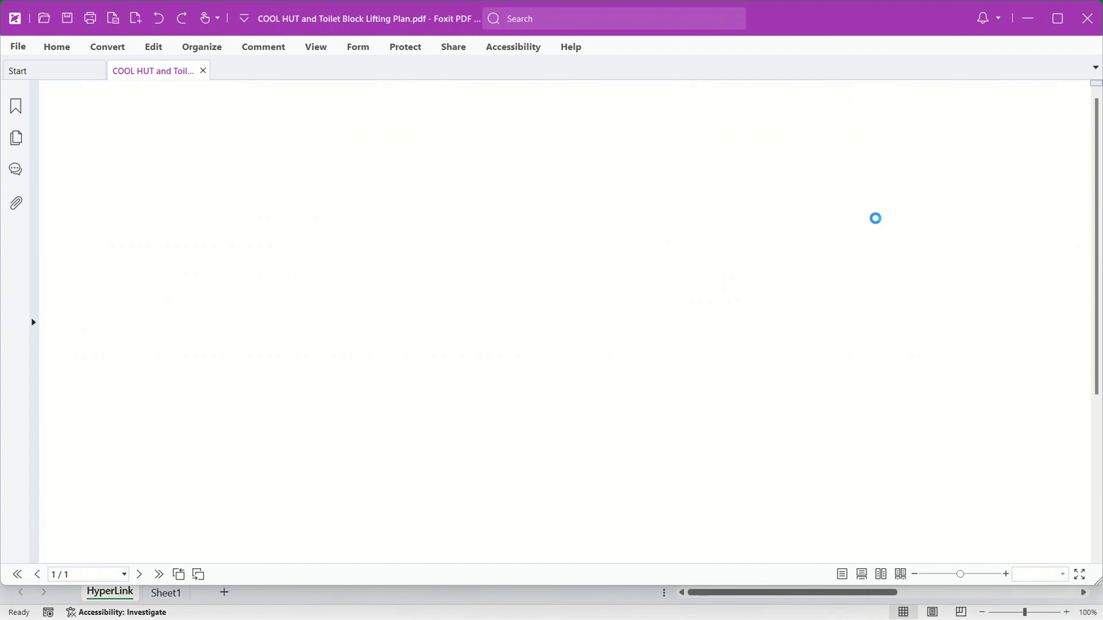
pyautogui.moveTo(1096, 144); pyautogui.dragTo(1096, 306)
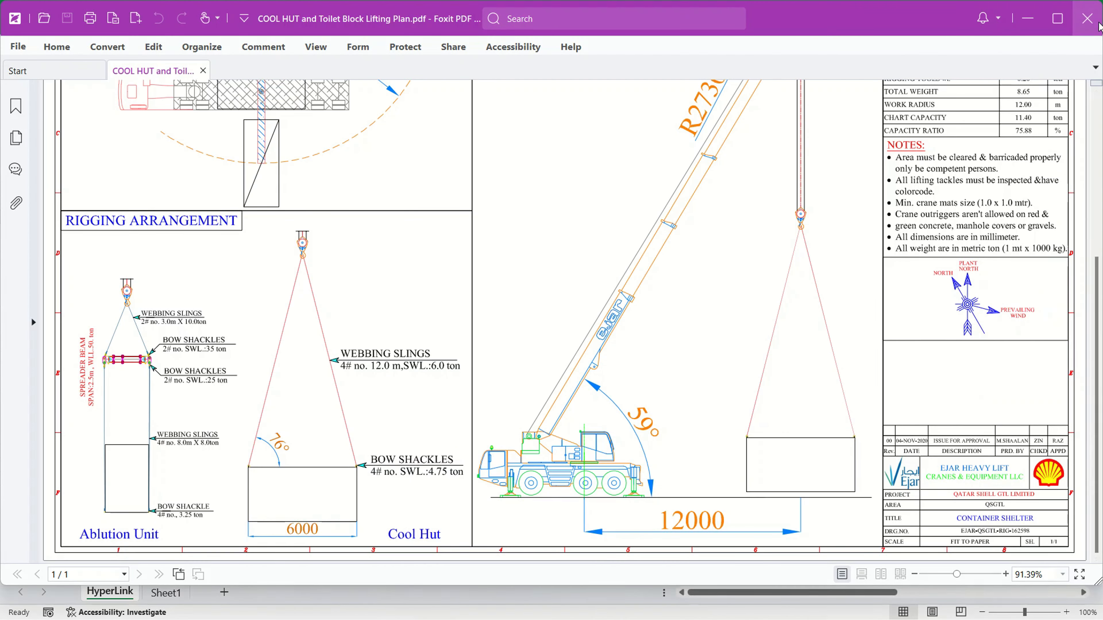
pyautogui.click(1087, 18)
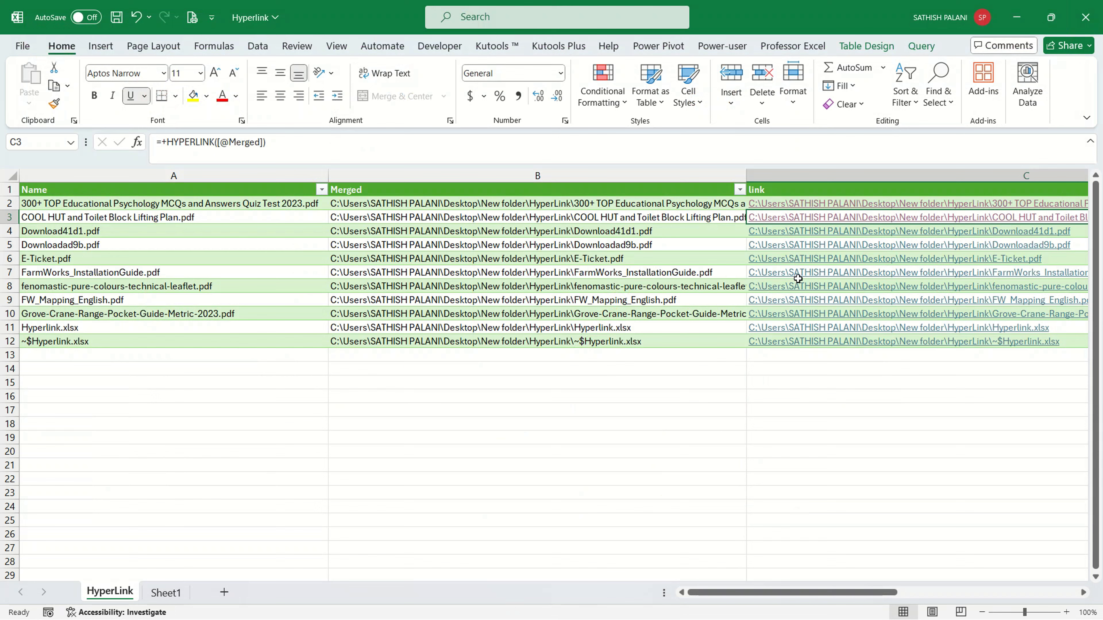
pyautogui.click(854, 231)
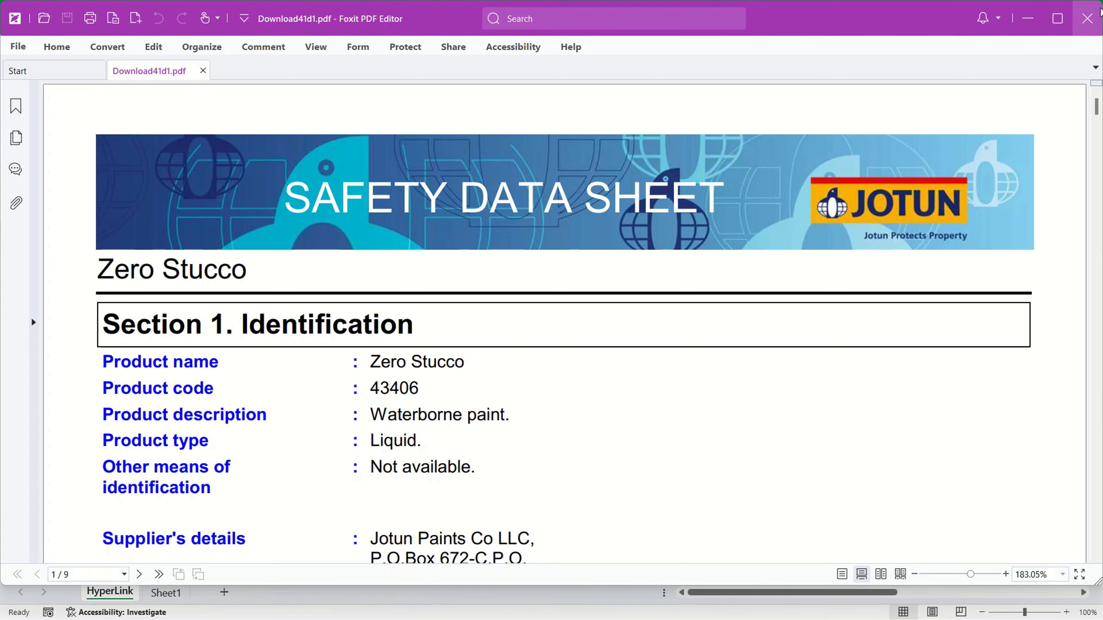
pyautogui.click(1087, 19)
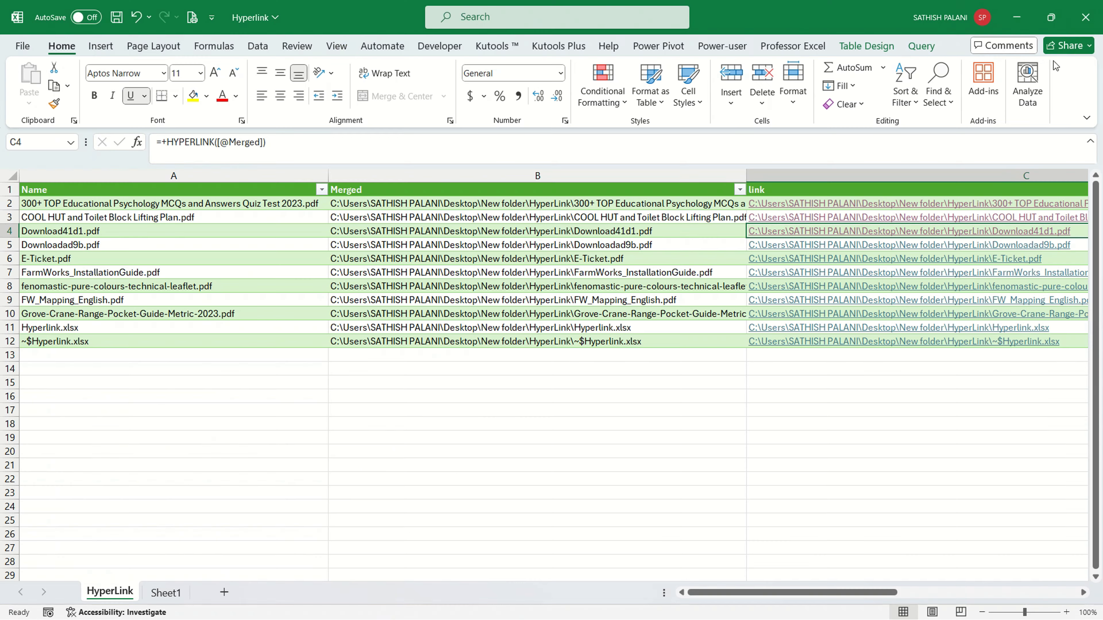
pyautogui.click(857, 245)
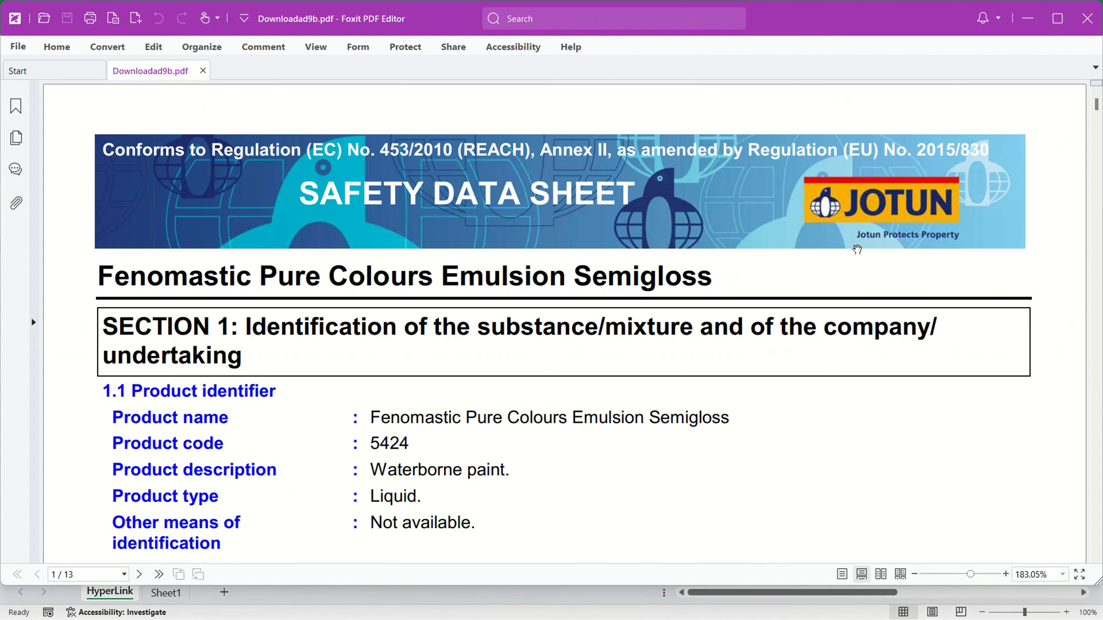
pyautogui.click(1087, 18)
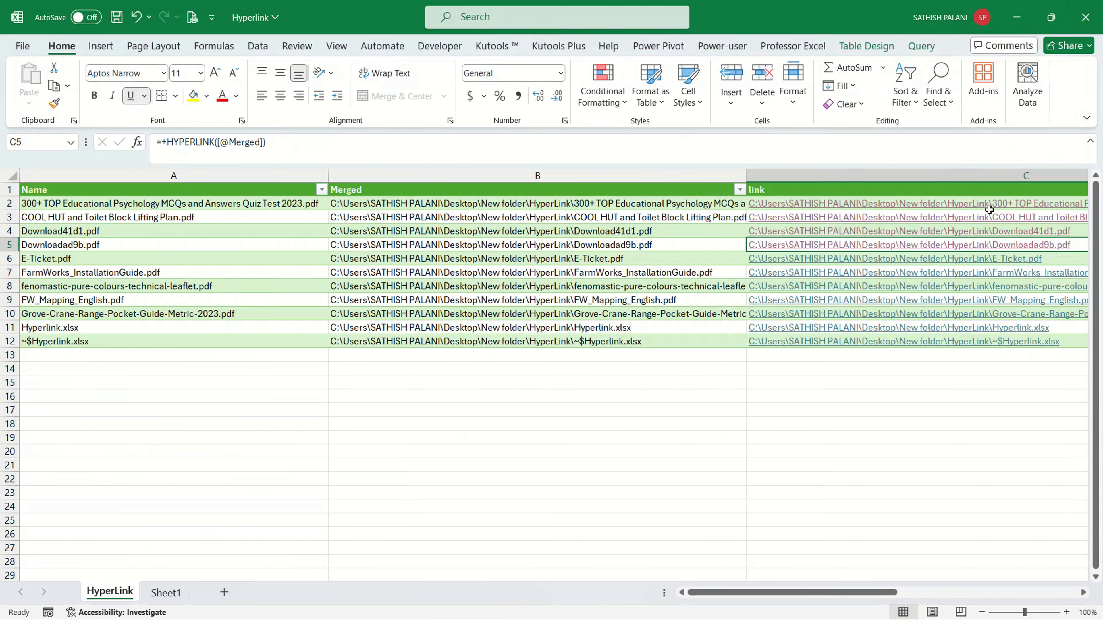
# - Test the links in C6 to C10 by opening each PDF, from E-Ticket.pdf to the Grove crane guide, and closing it again
pyautogui.click(890, 265)
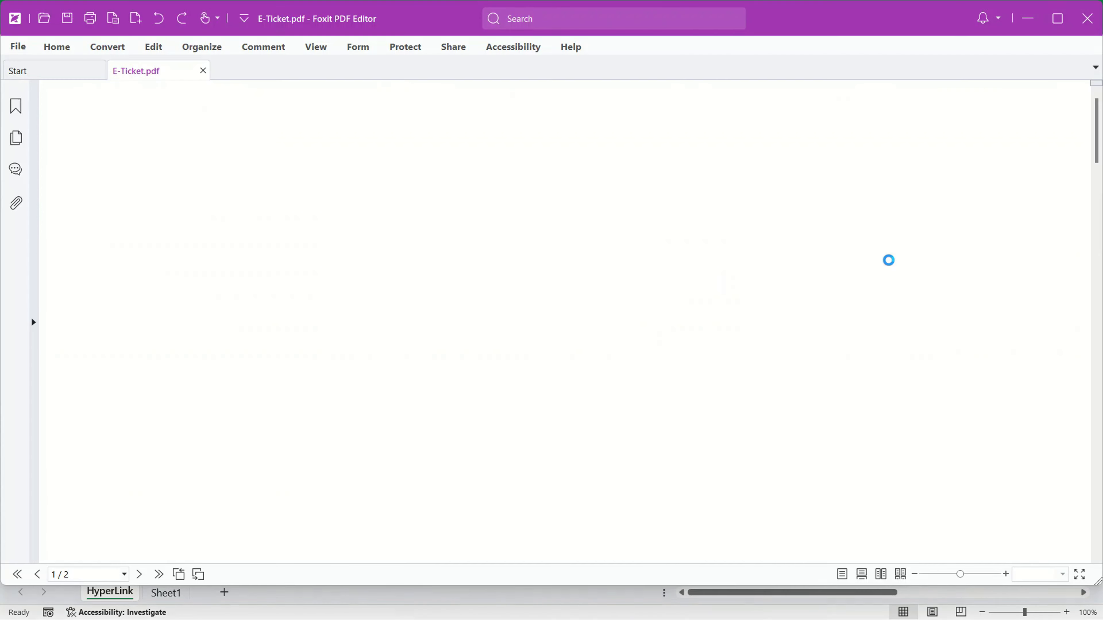
pyautogui.click(1087, 26)
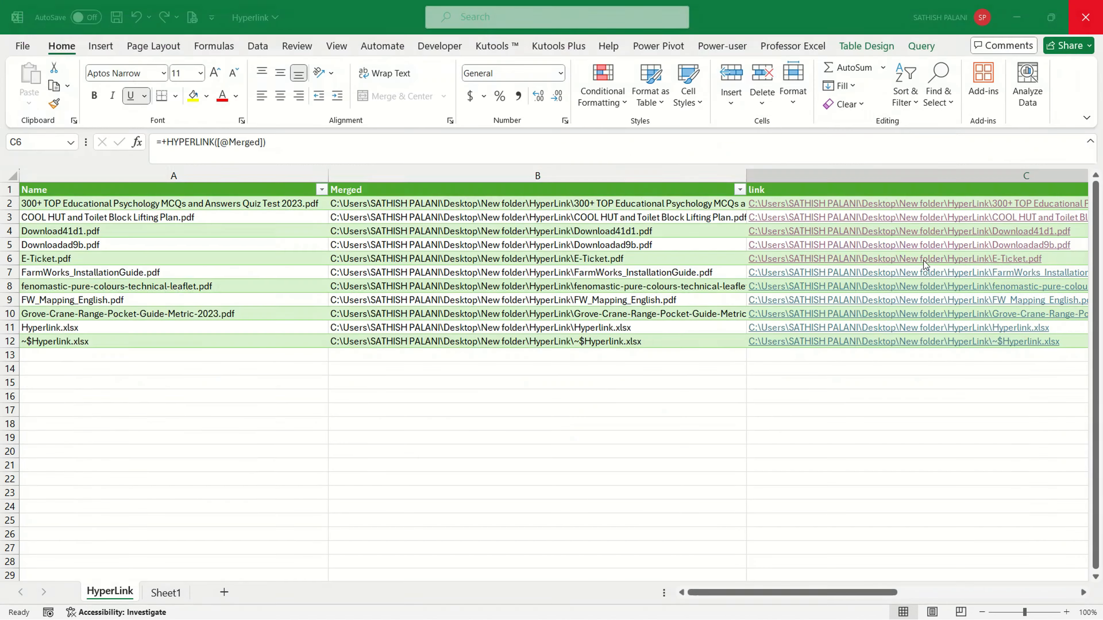
pyautogui.click(906, 275)
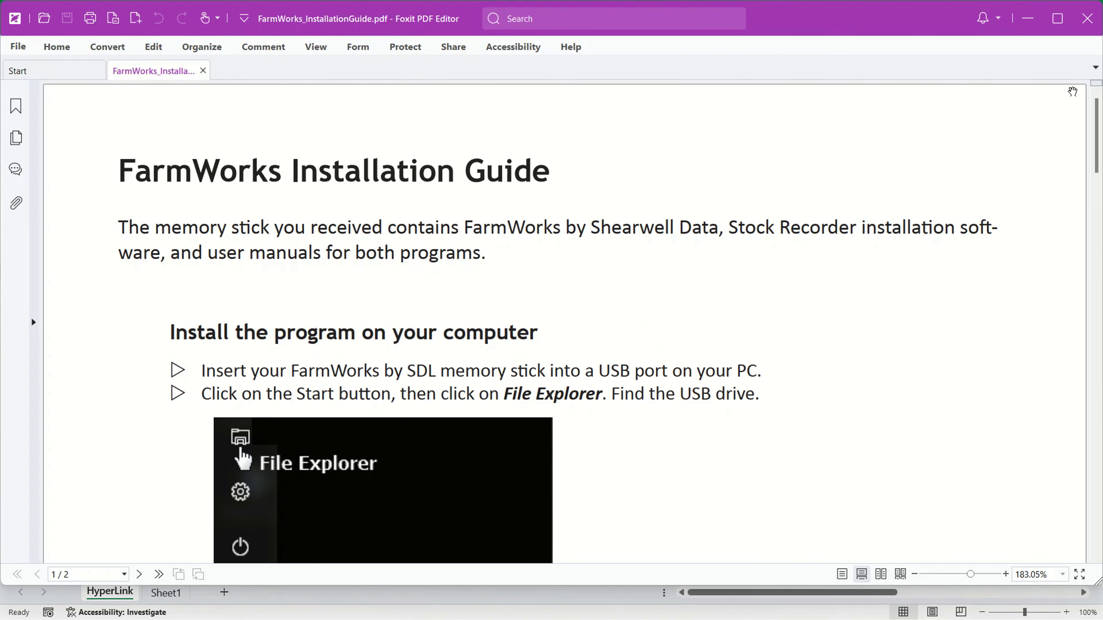
pyautogui.click(1087, 18)
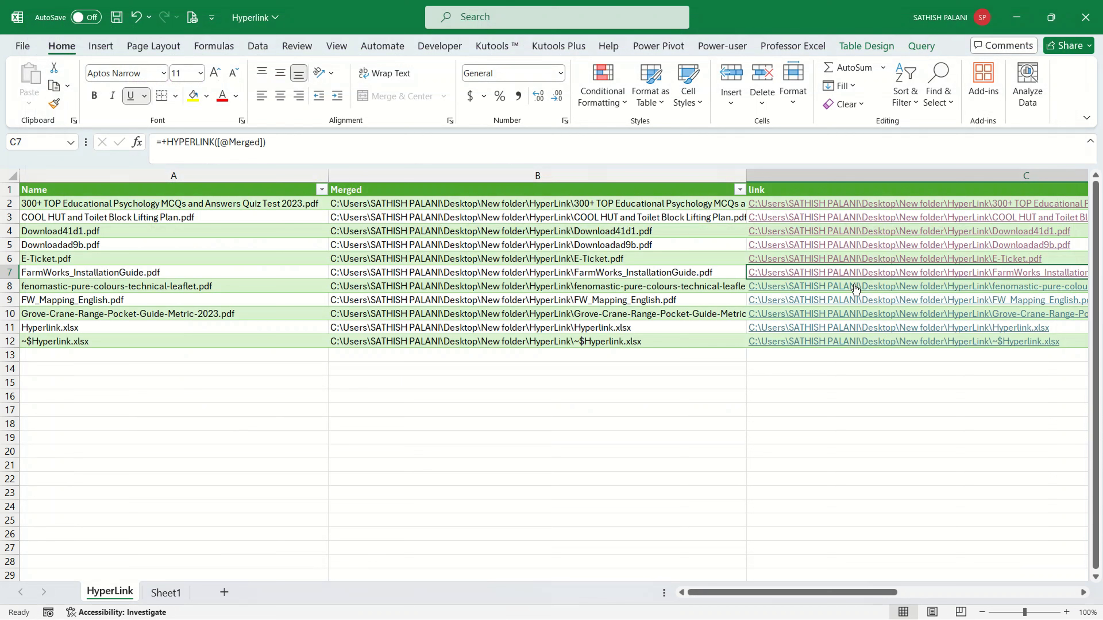
pyautogui.click(833, 287)
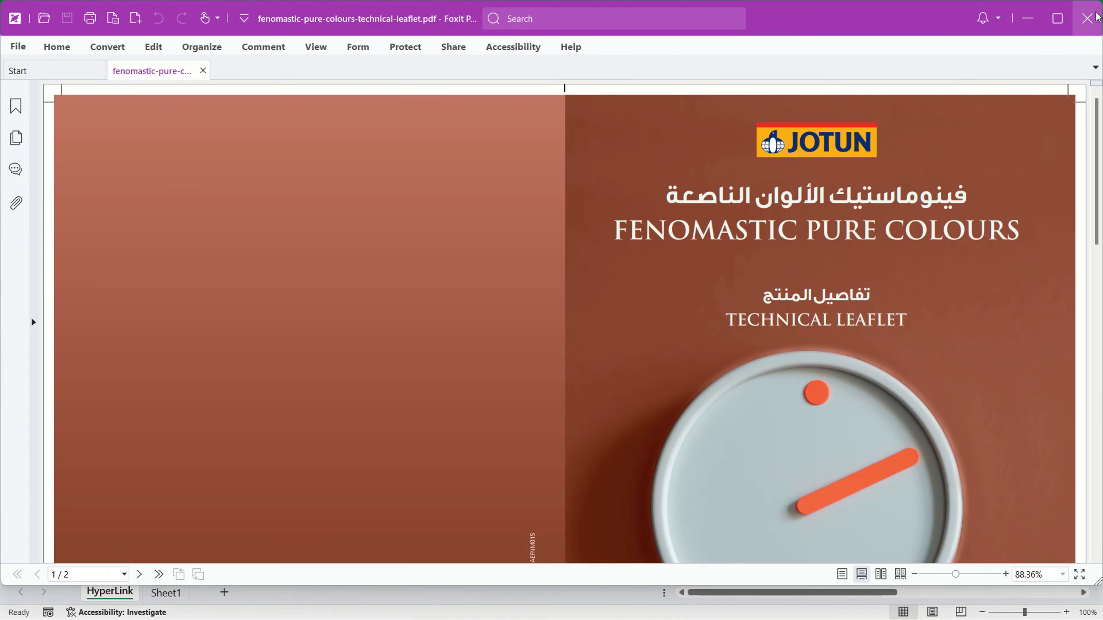
pyautogui.click(1086, 19)
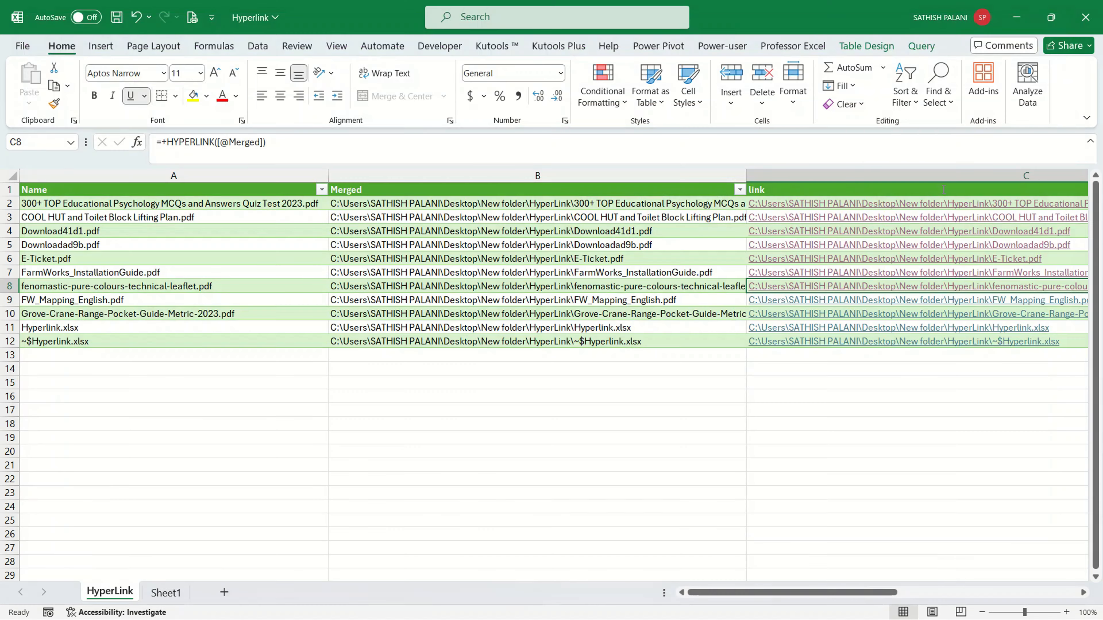
pyautogui.click(878, 302)
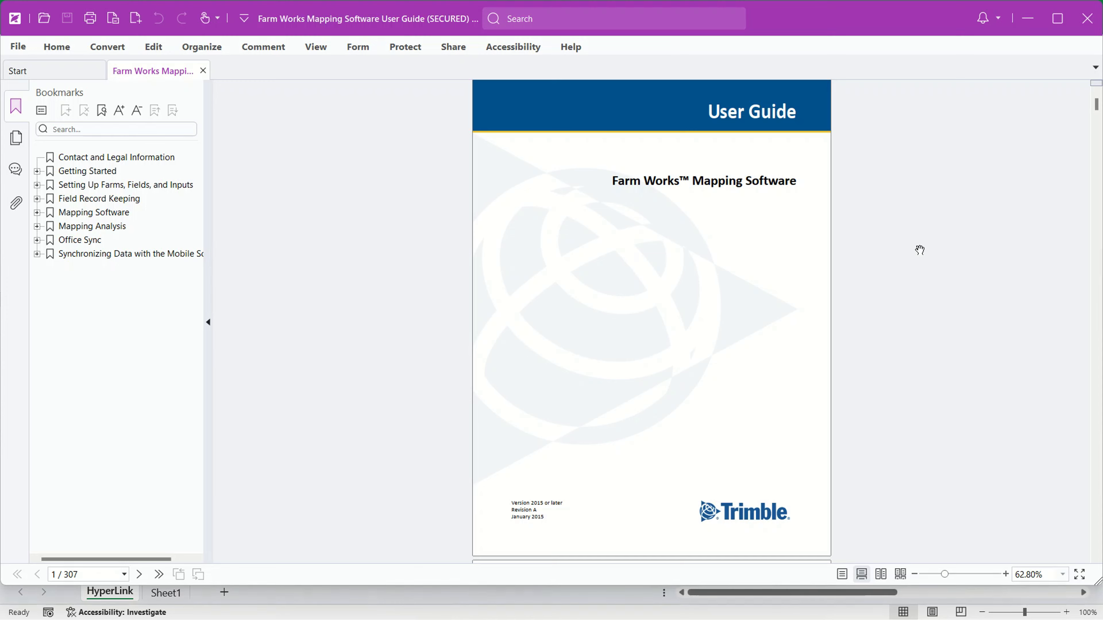
pyautogui.click(1087, 18)
pyautogui.click(850, 318)
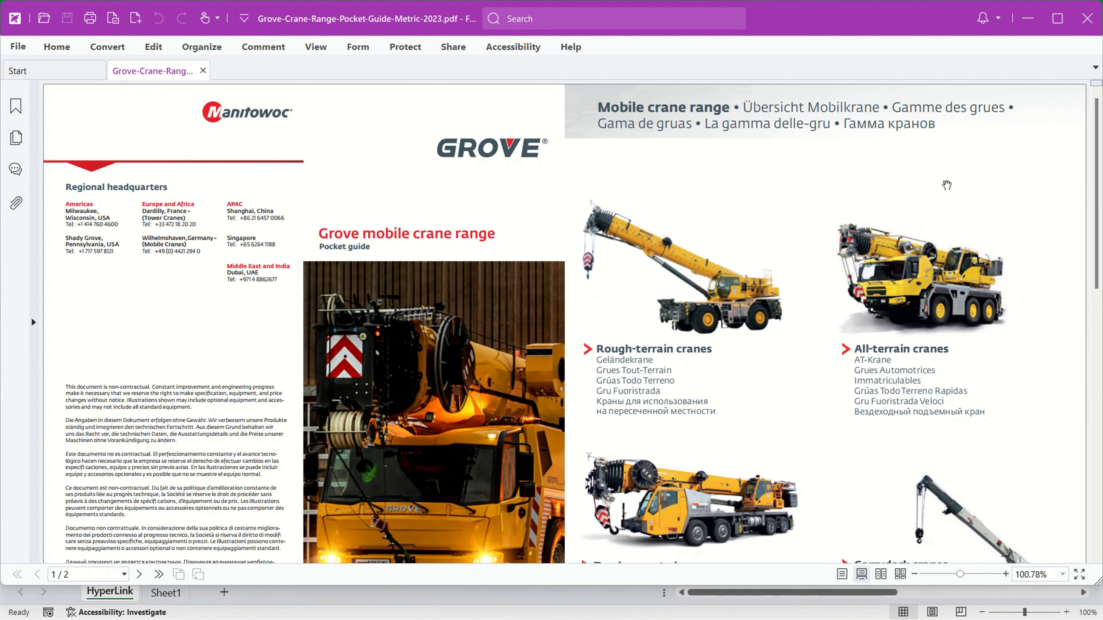
pyautogui.click(1088, 20)
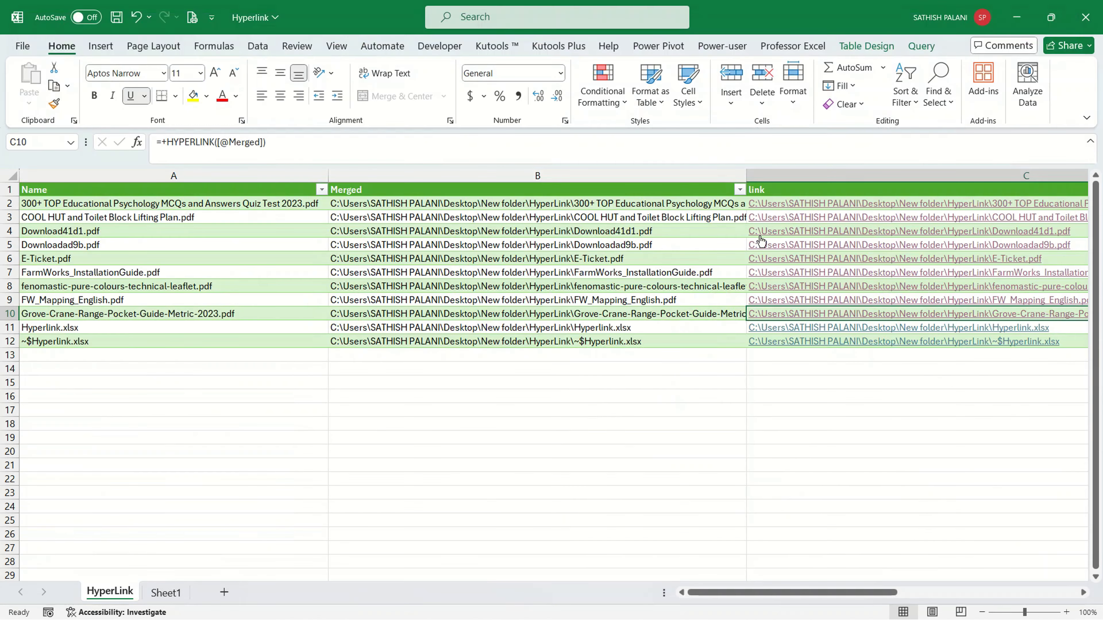
# - Try to open the Hyperlink.xlsx link in C11 and check the formula in that cell
pyautogui.doubleClick(800, 332)
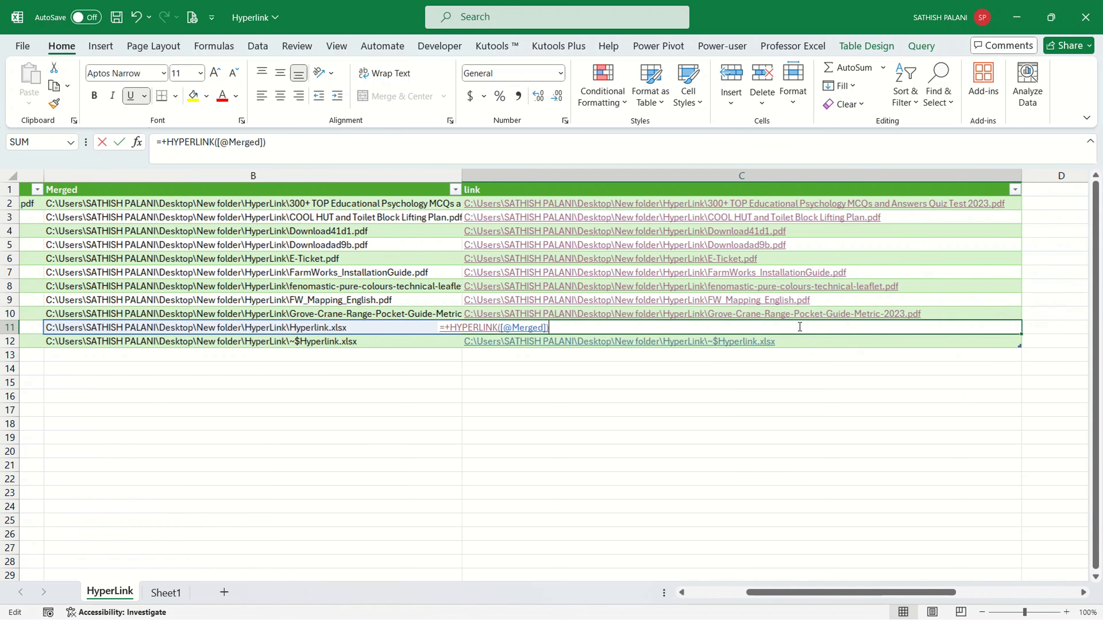
pyautogui.press('Return')
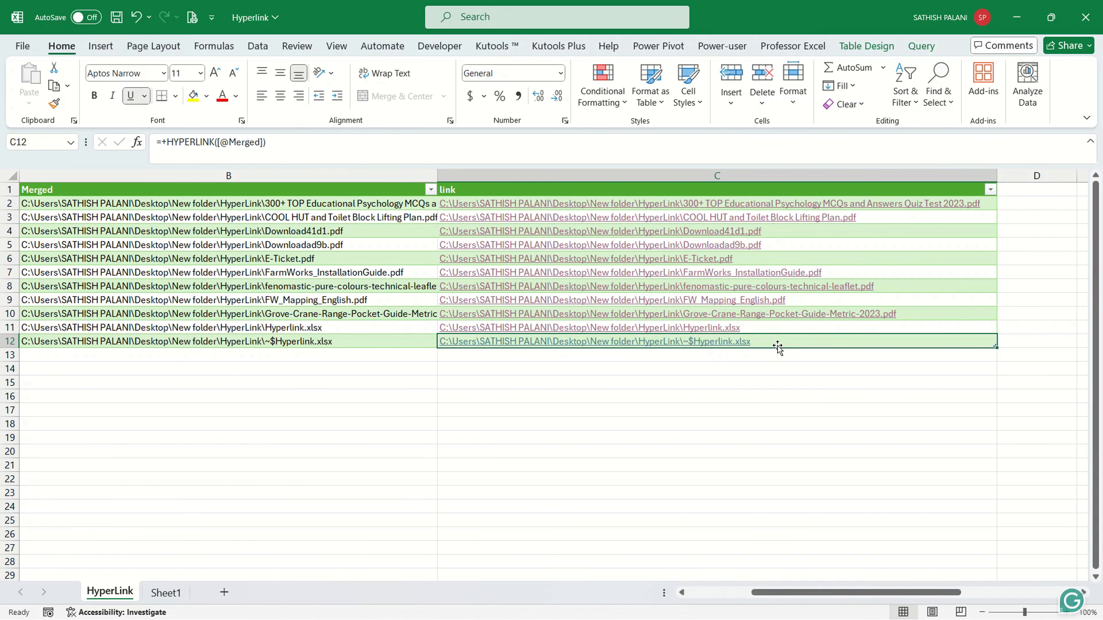
pyautogui.press('Up')
pyautogui.press('F2')
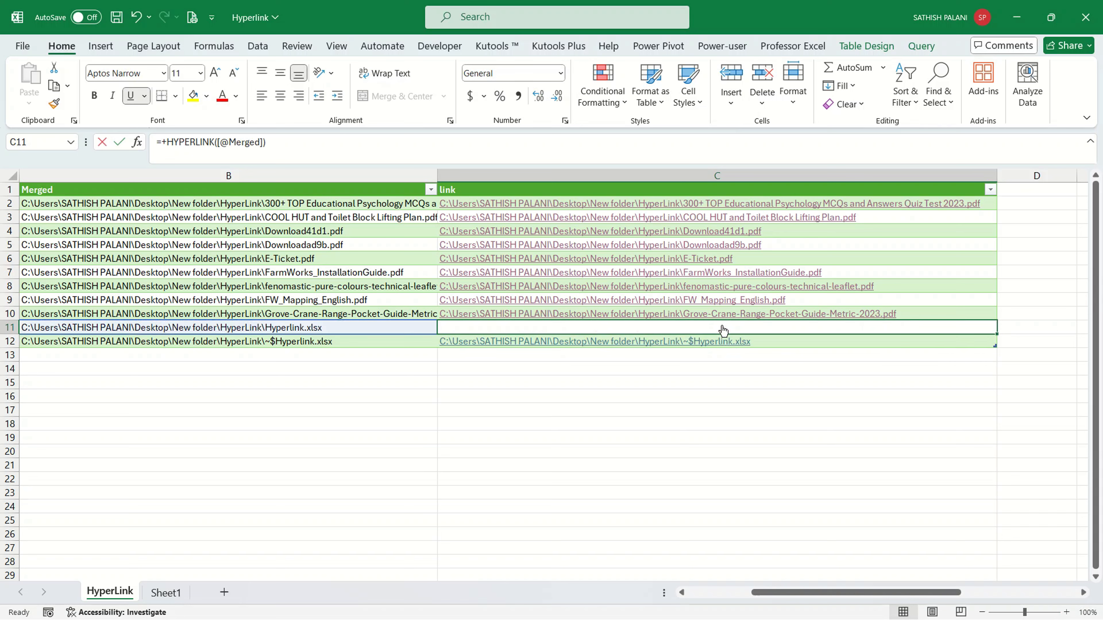
pyautogui.click(647, 342)
pyautogui.press('Return')
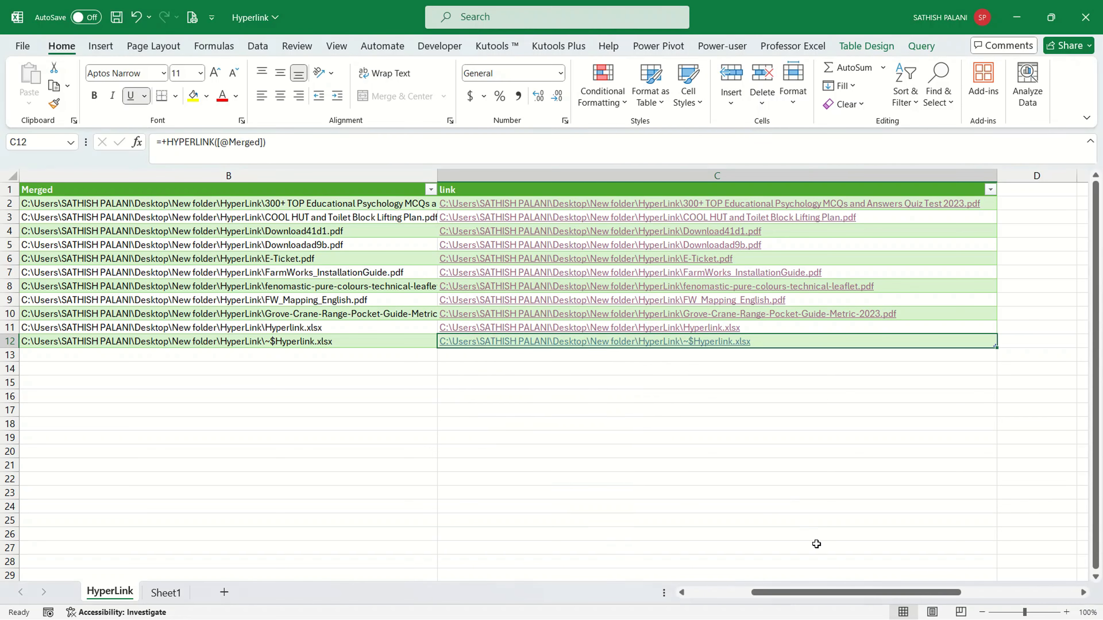
# - Return to the Name column, select the Downloadad9b.pdf cell and save the workbook
pyautogui.moveTo(811, 593); pyautogui.dragTo(702, 603)
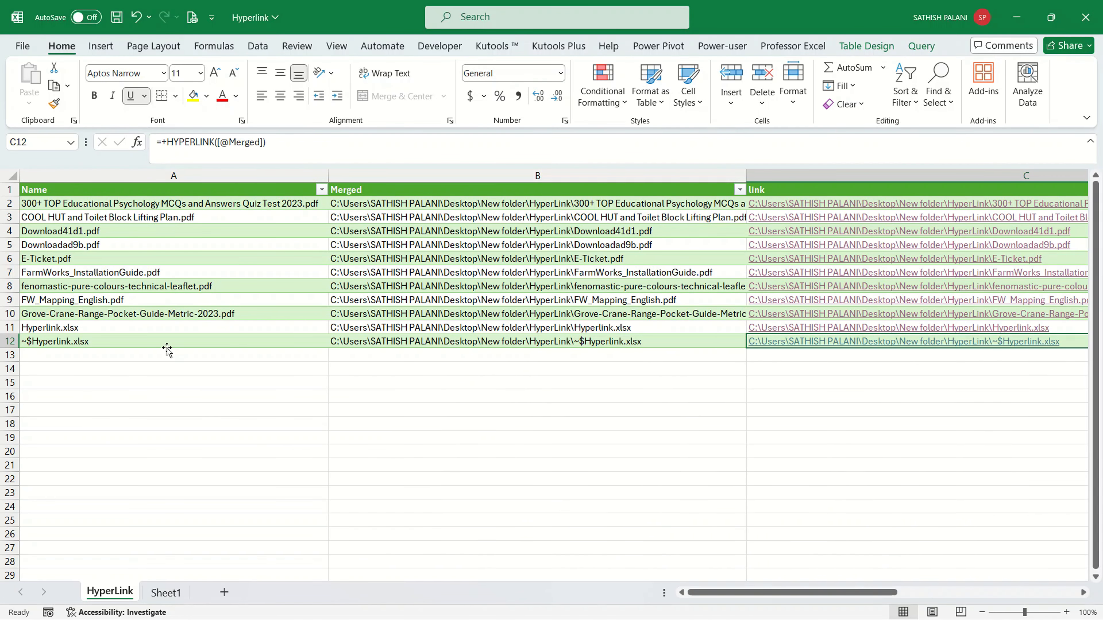
pyautogui.click(206, 242)
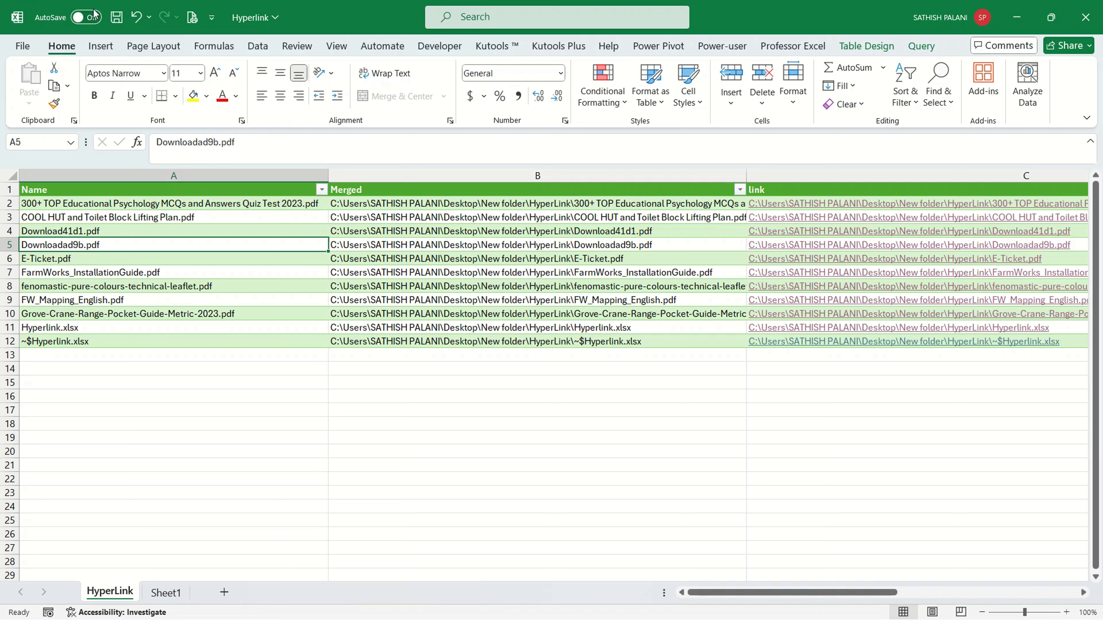
pyautogui.click(115, 18)
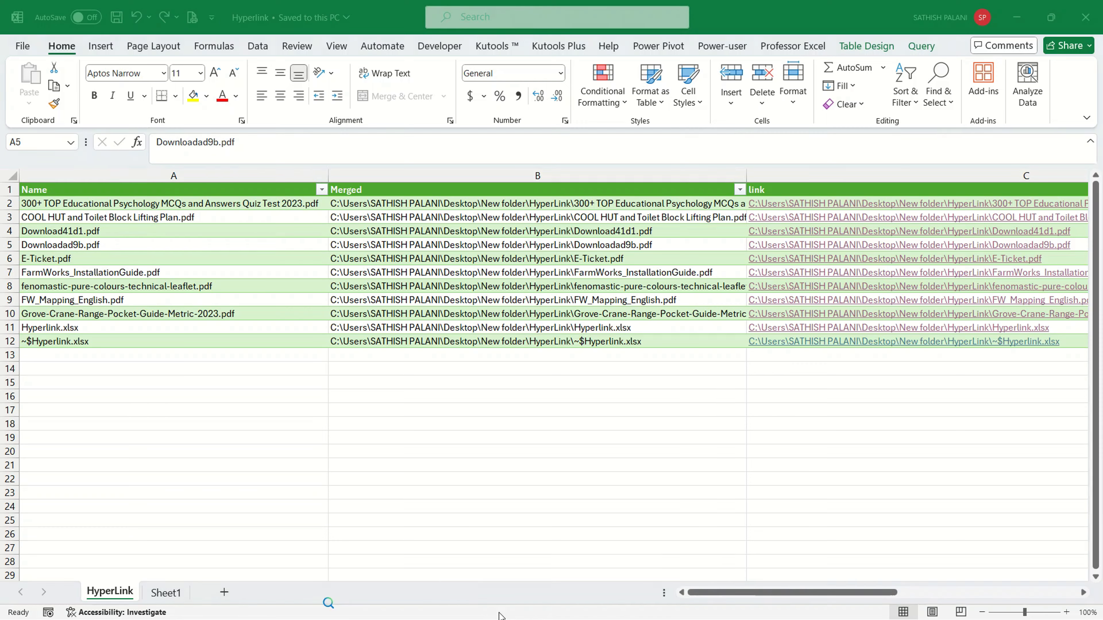
pyautogui.click(281, 604)
pyautogui.click(822, 457)
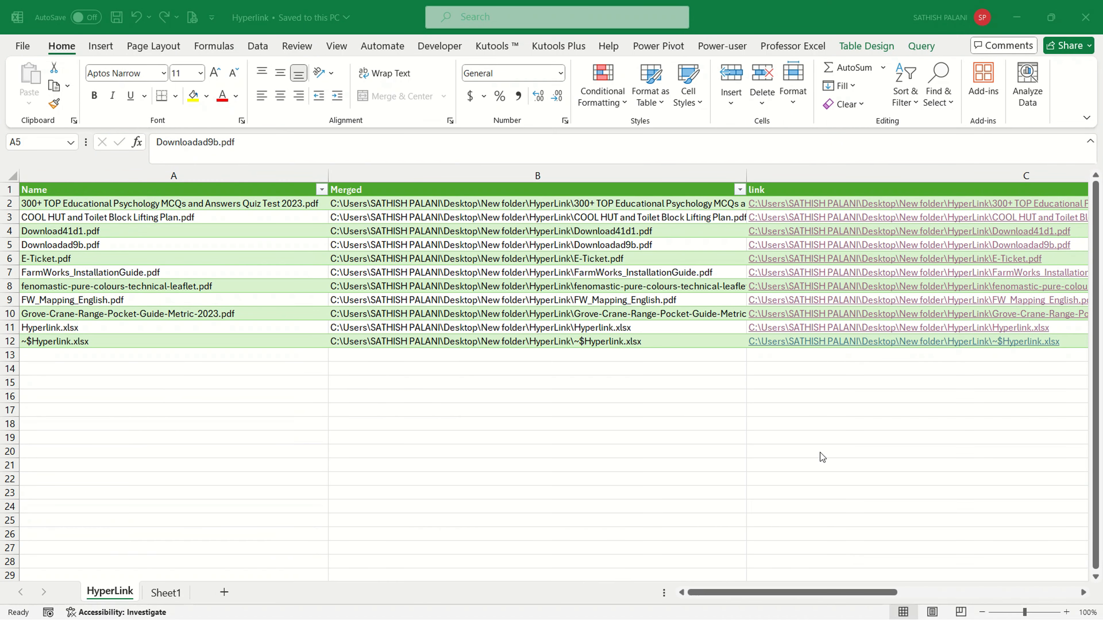